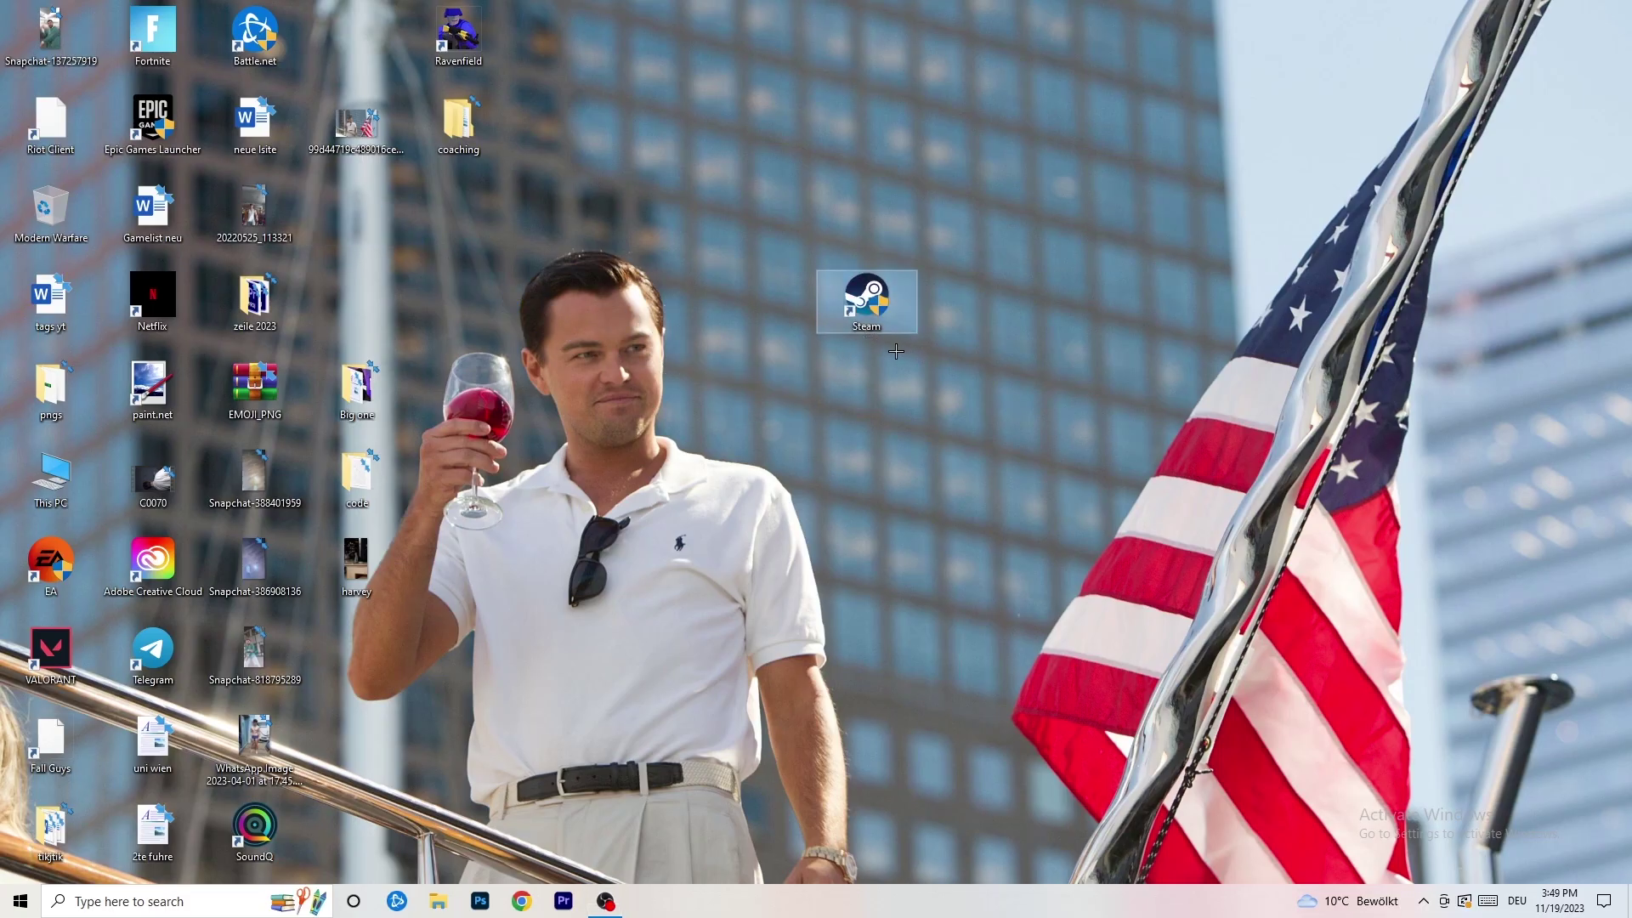
- Review the Steam shortcut's compatibility mode and administrator settings in its properties, accepting the dialog with OK
{"action": "right_click", "coordinate": [876, 299]}
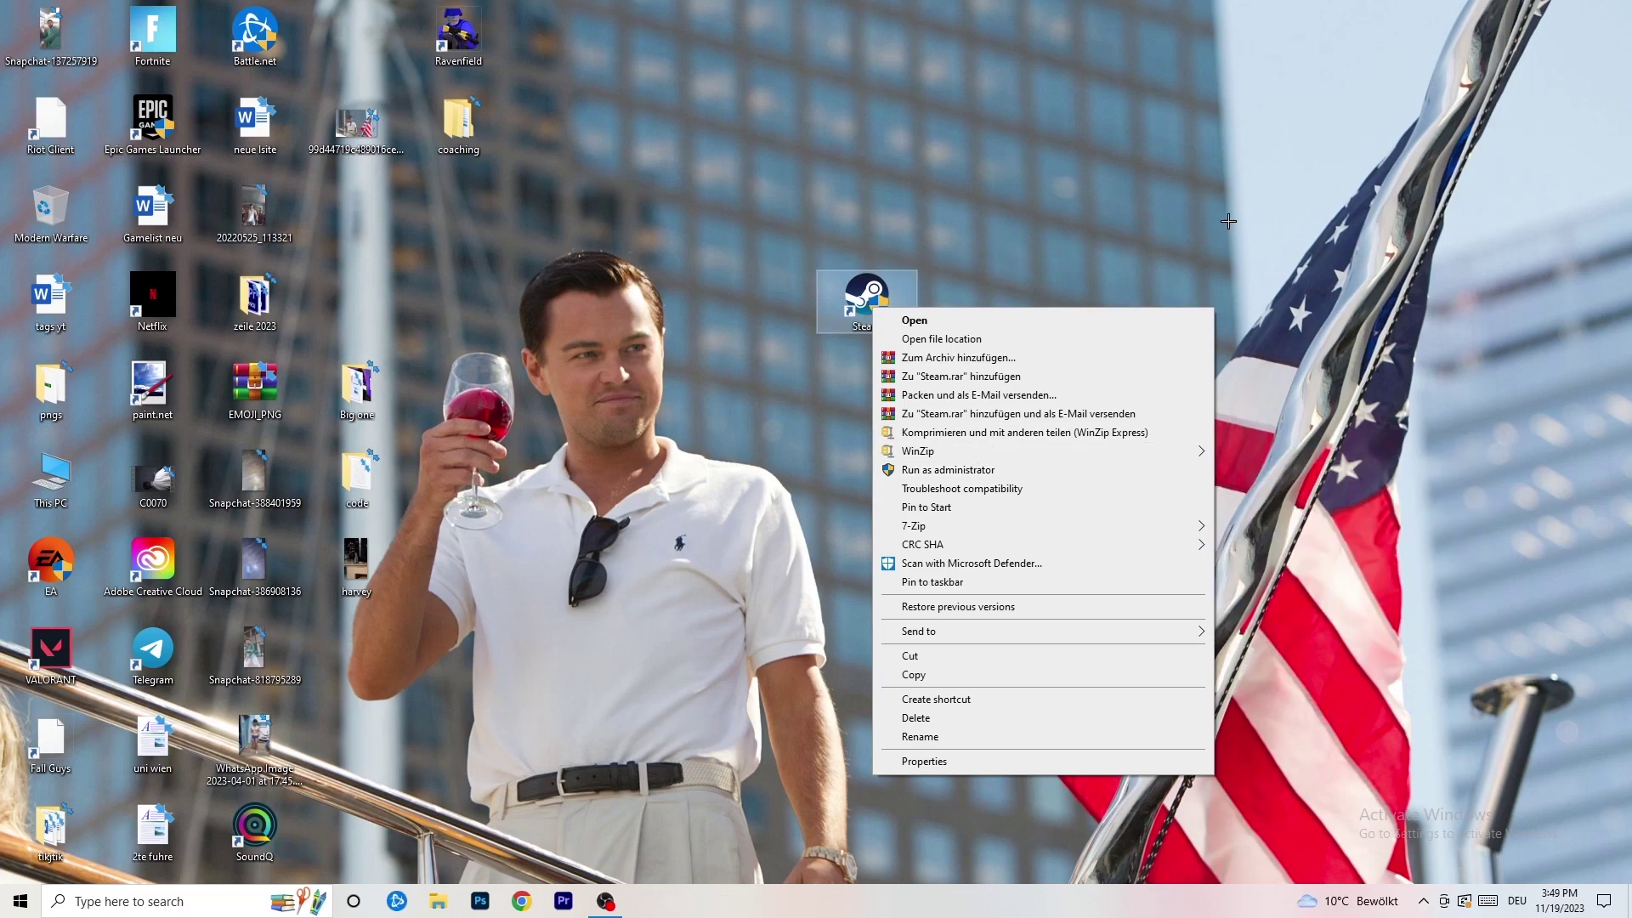
{"action": "left_click", "coordinate": [923, 762]}
{"action": "left_click_drag", "start_coordinate": [1024, 317], "coordinate": [727, 244]}
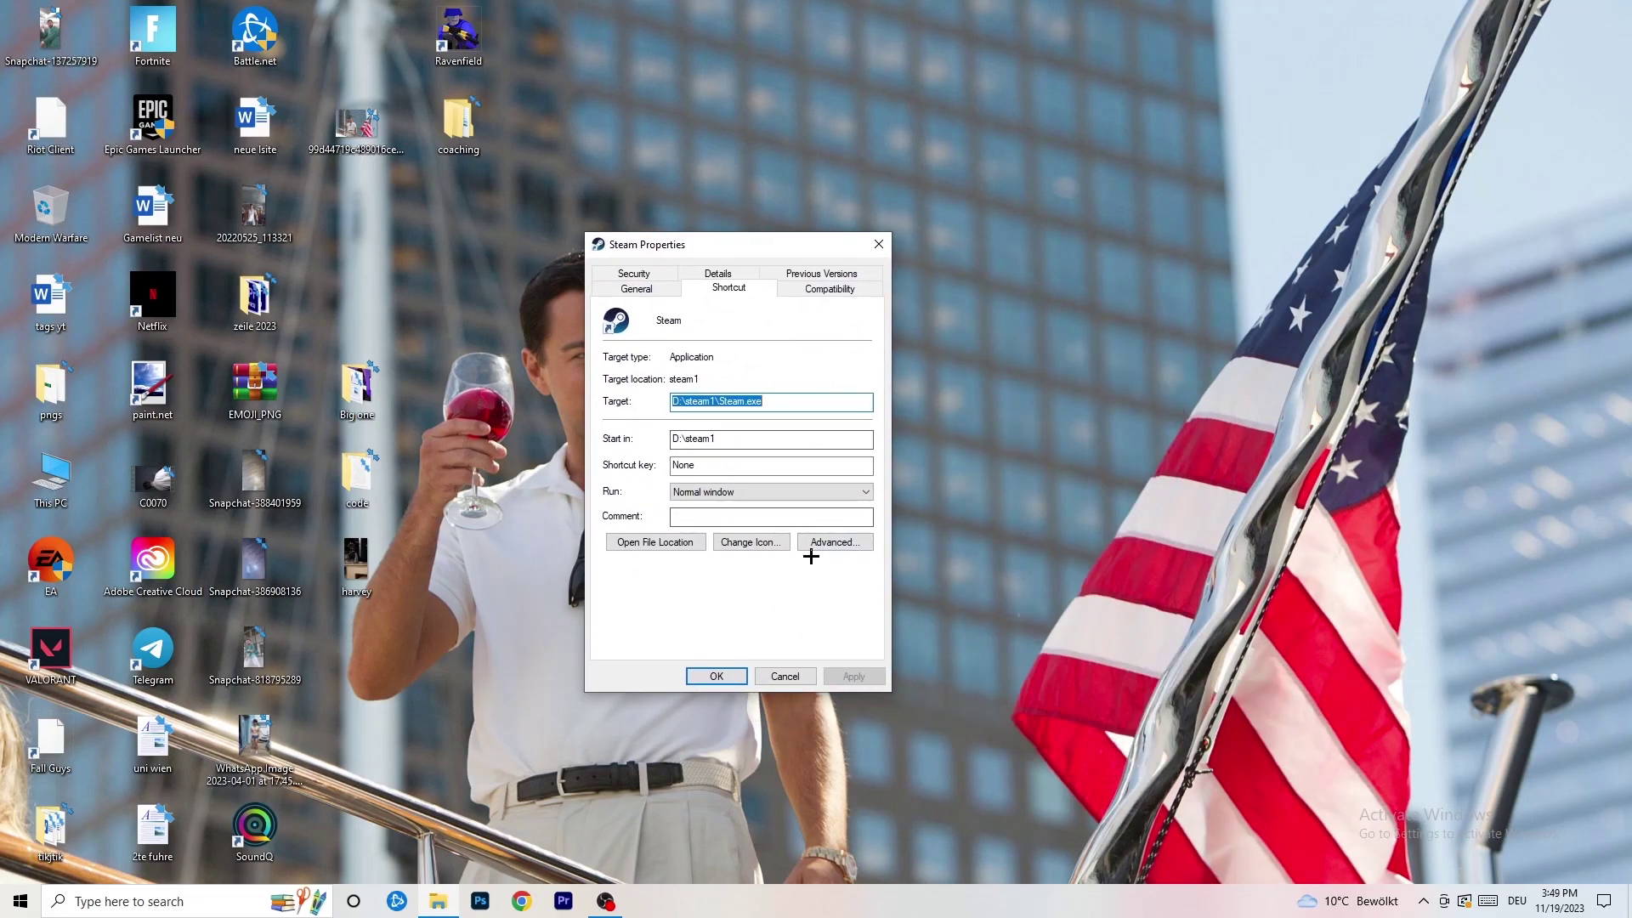
{"action": "left_click", "coordinate": [837, 291]}
{"action": "left_click_drag", "start_coordinate": [750, 250], "coordinate": [943, 178]}
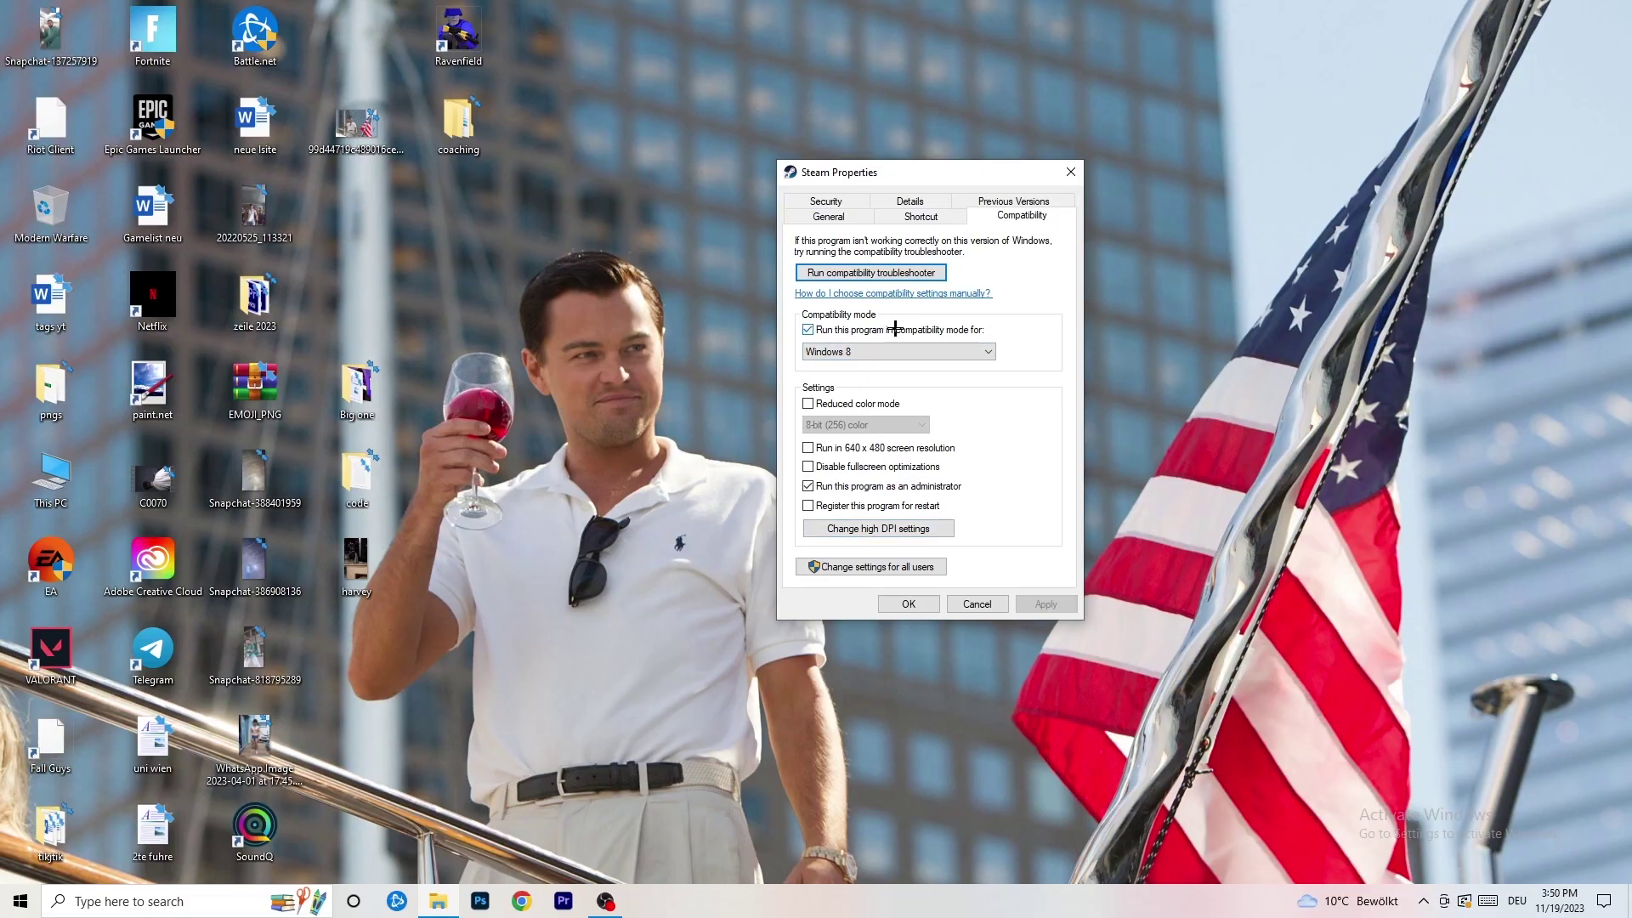
{"action": "left_click", "coordinate": [906, 351]}
{"action": "left_click", "coordinate": [1002, 478]}
{"action": "left_click", "coordinate": [922, 605]}
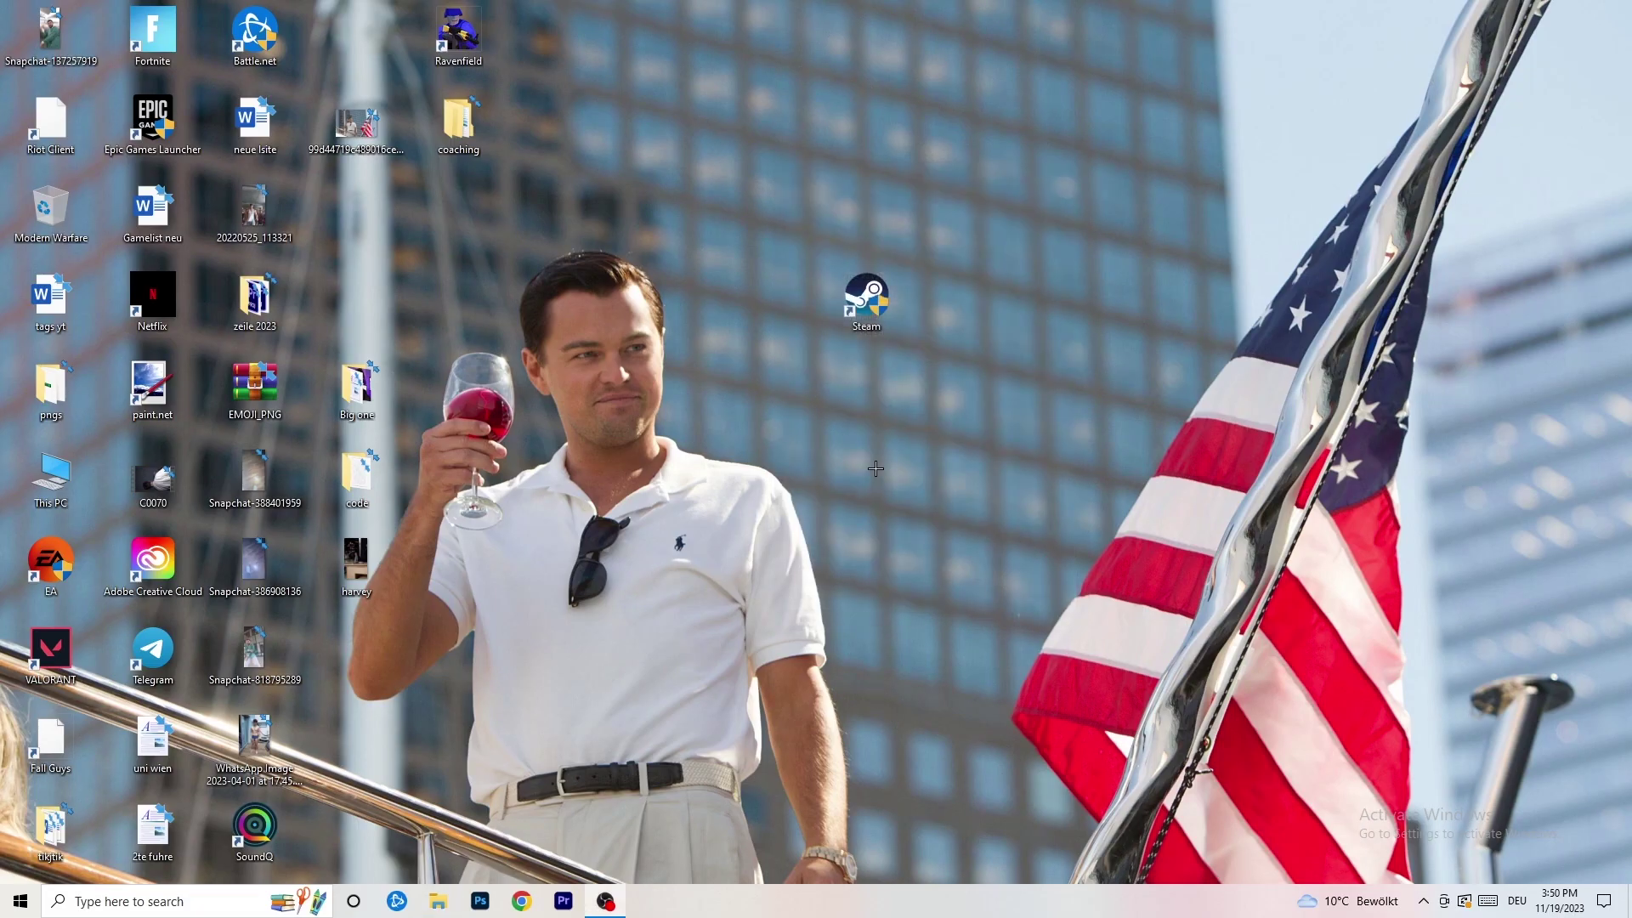
- Move the Steam shortcut closer to the other desktop icons and review its compatibility settings again
{"action": "left_click_drag", "start_coordinate": [850, 310], "coordinate": [772, 306]}
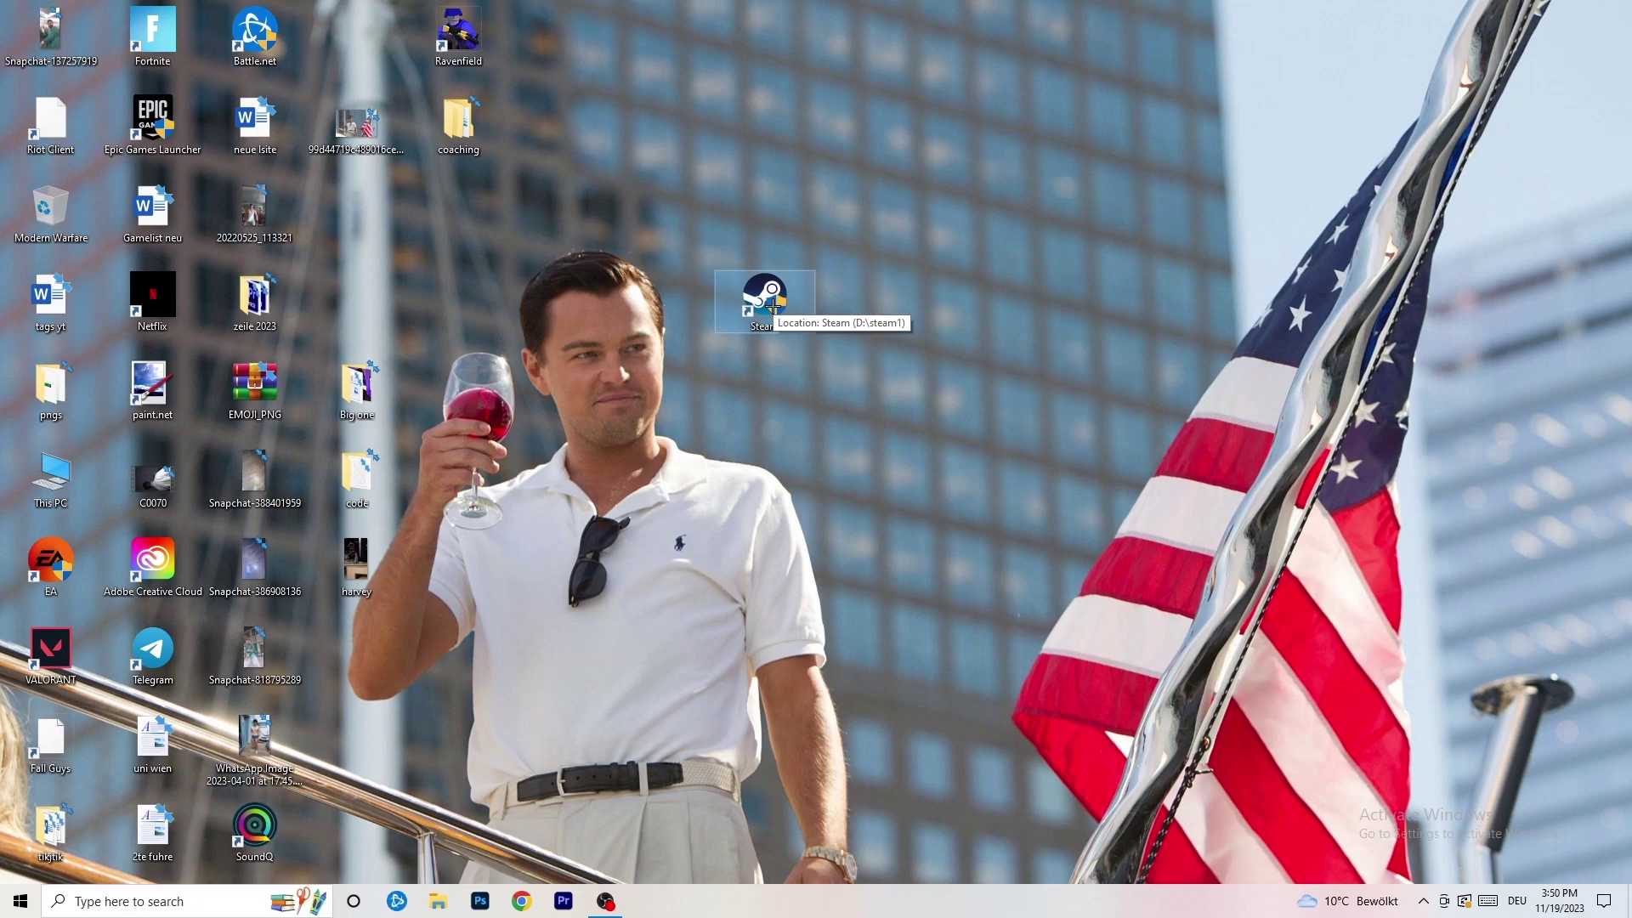
{"action": "left_click_drag", "start_coordinate": [773, 302], "coordinate": [570, 302]}
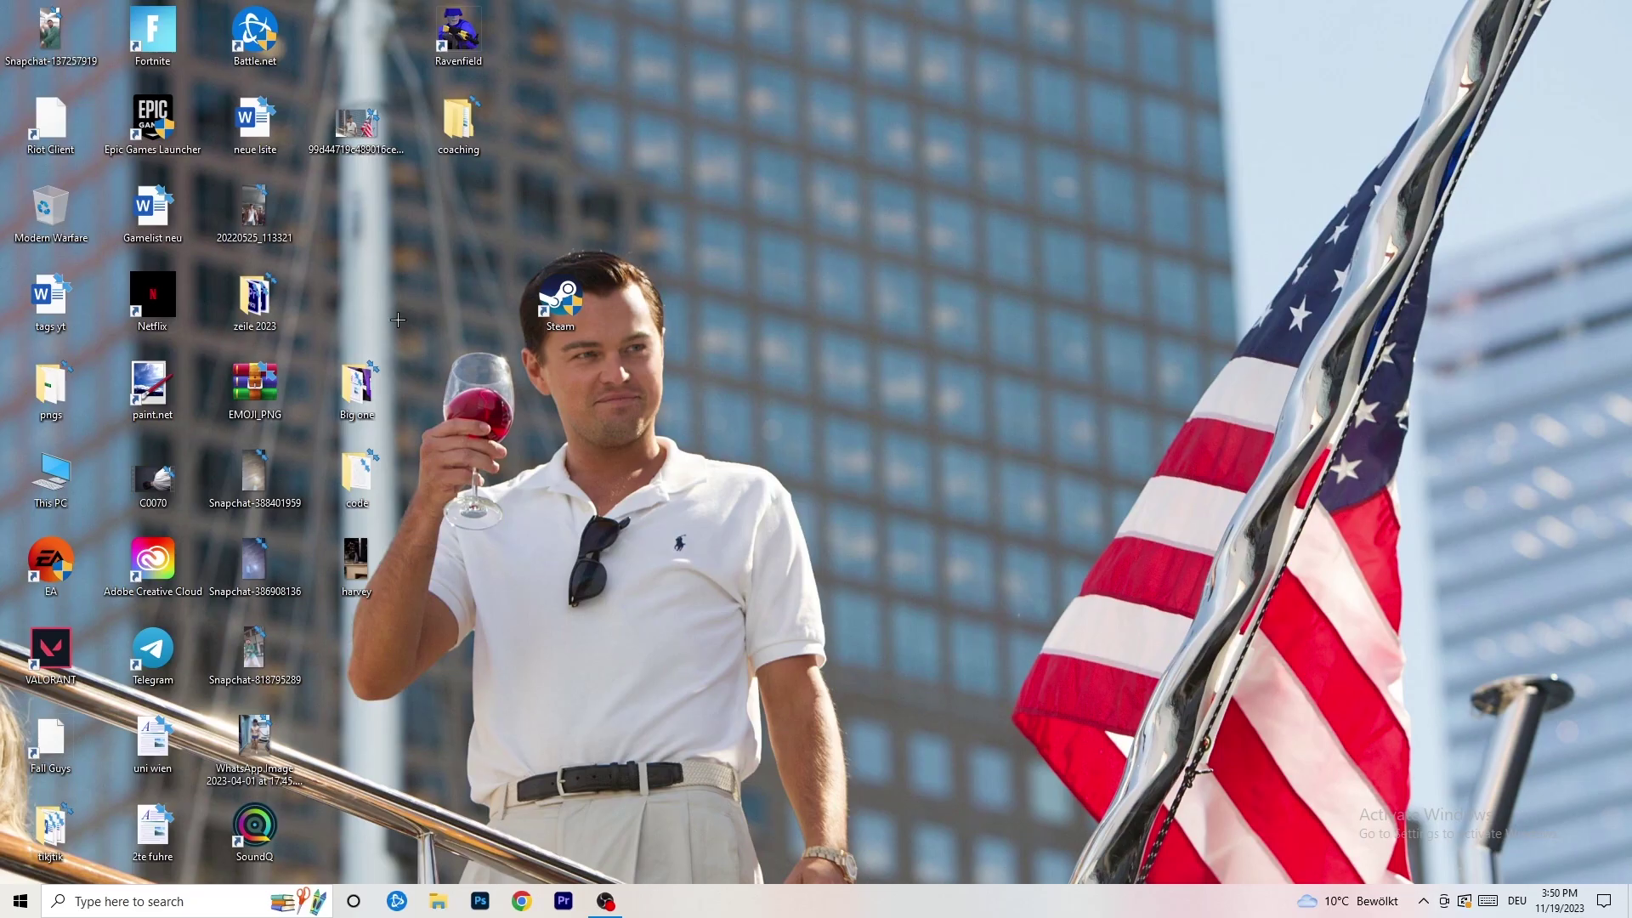
{"action": "right_click", "coordinate": [563, 317]}
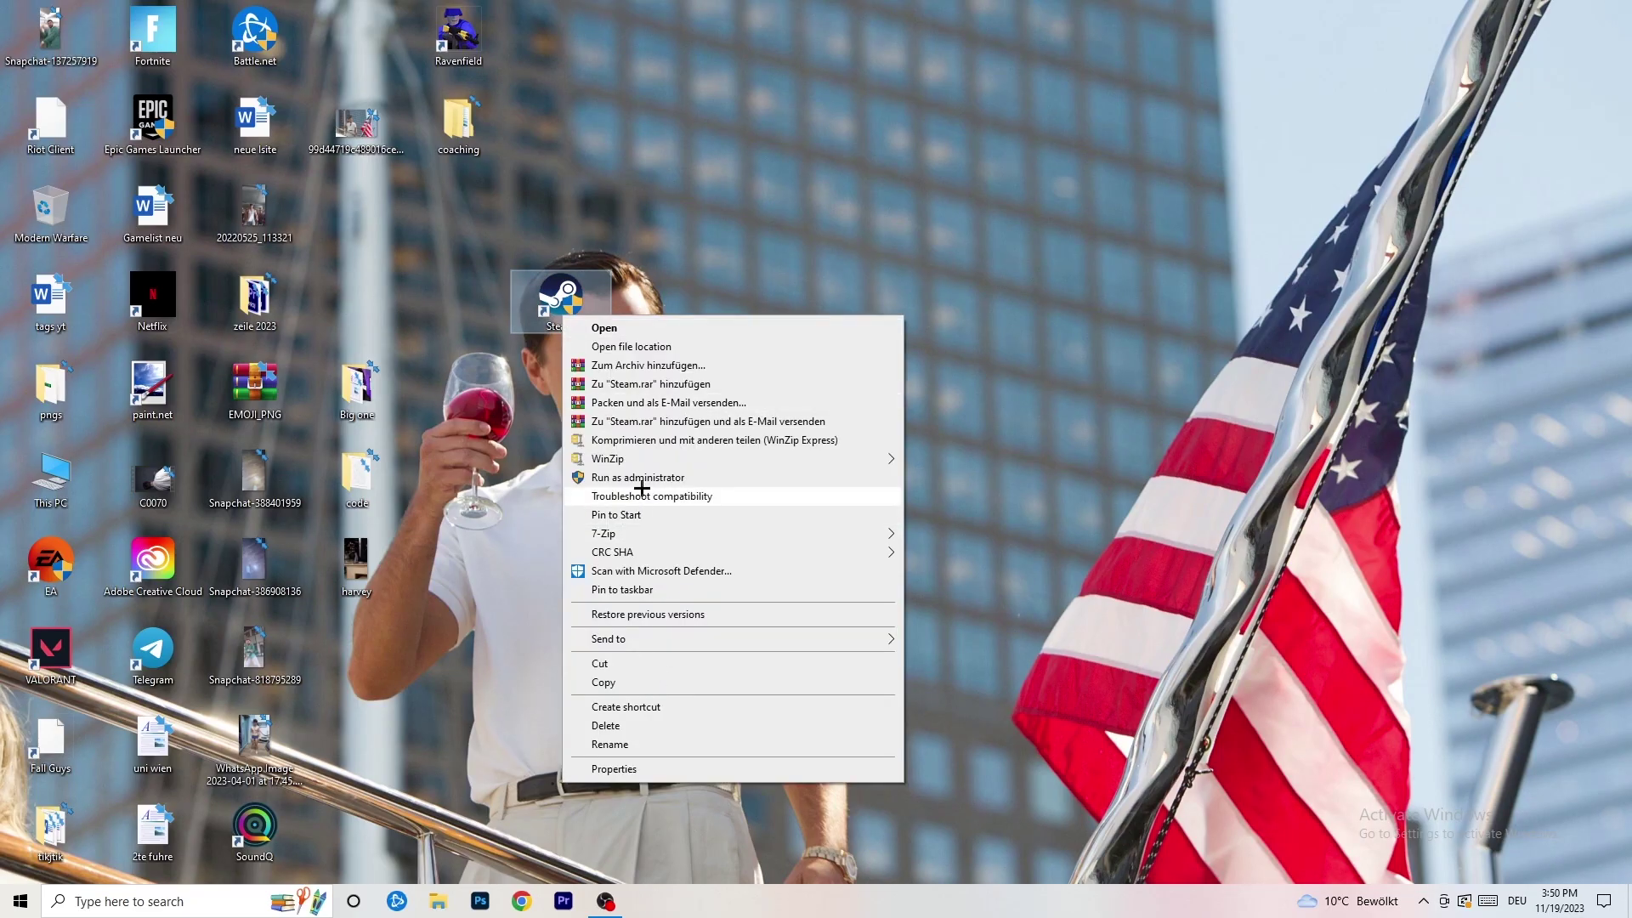
{"action": "left_click", "coordinate": [615, 770]}
{"action": "left_click", "coordinate": [812, 372]}
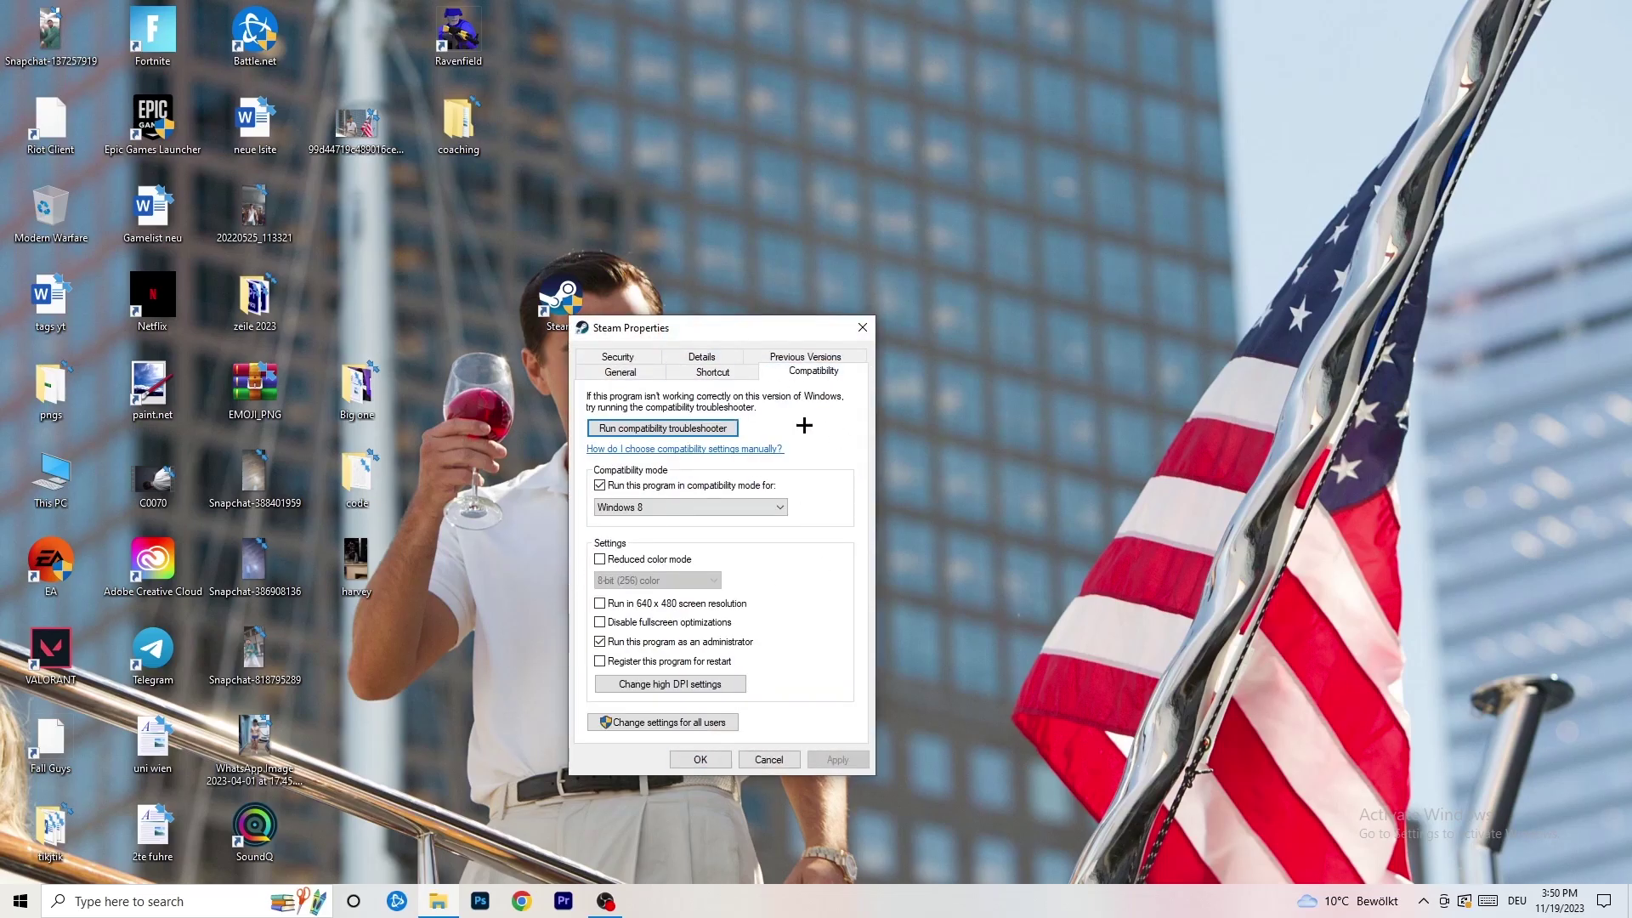
{"action": "left_click", "coordinate": [862, 328]}
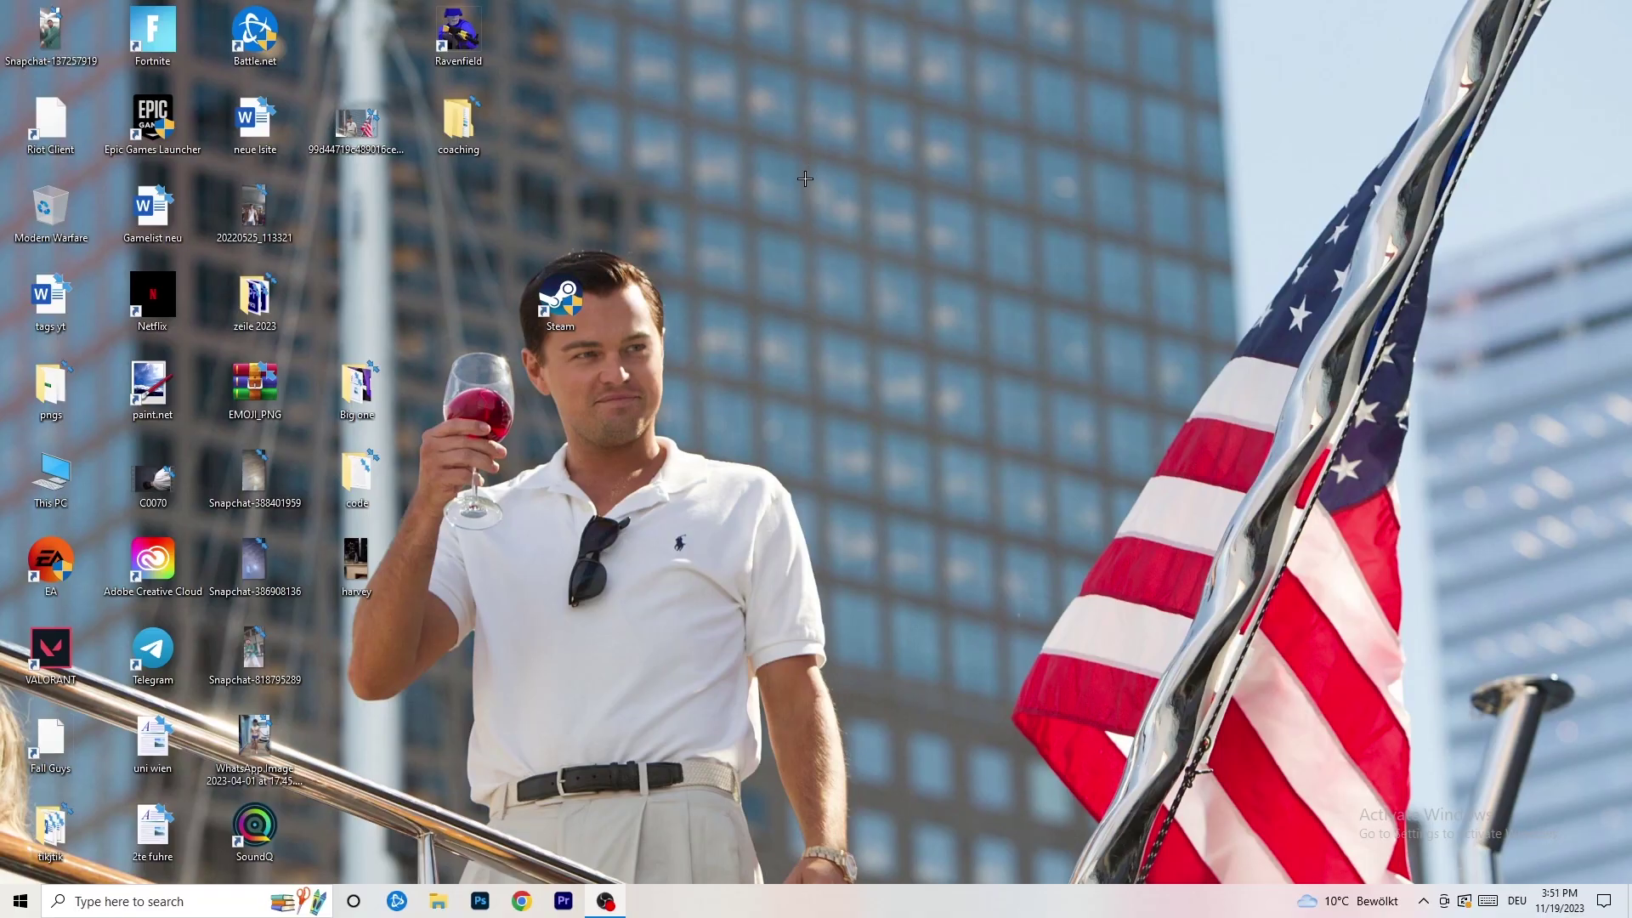
- Open Task Manager and maximize its window
{"action": "left_click_drag", "start_coordinate": [845, 909], "coordinate": [831, 851]}
{"action": "right_click", "coordinate": [829, 906]}
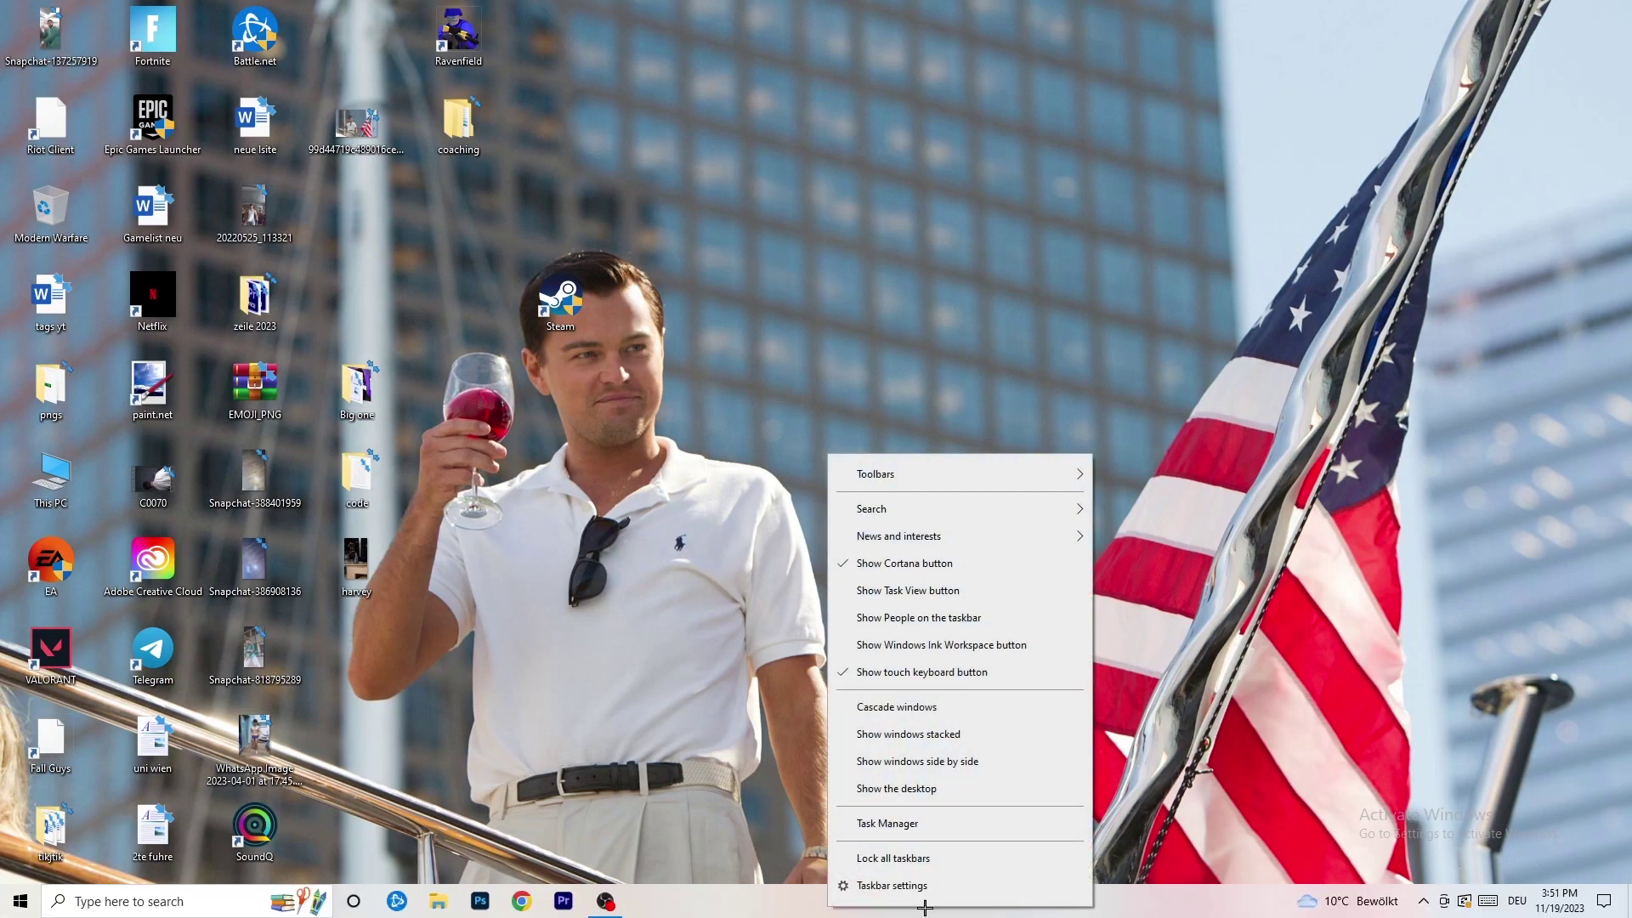
{"action": "left_click", "coordinate": [909, 823]}
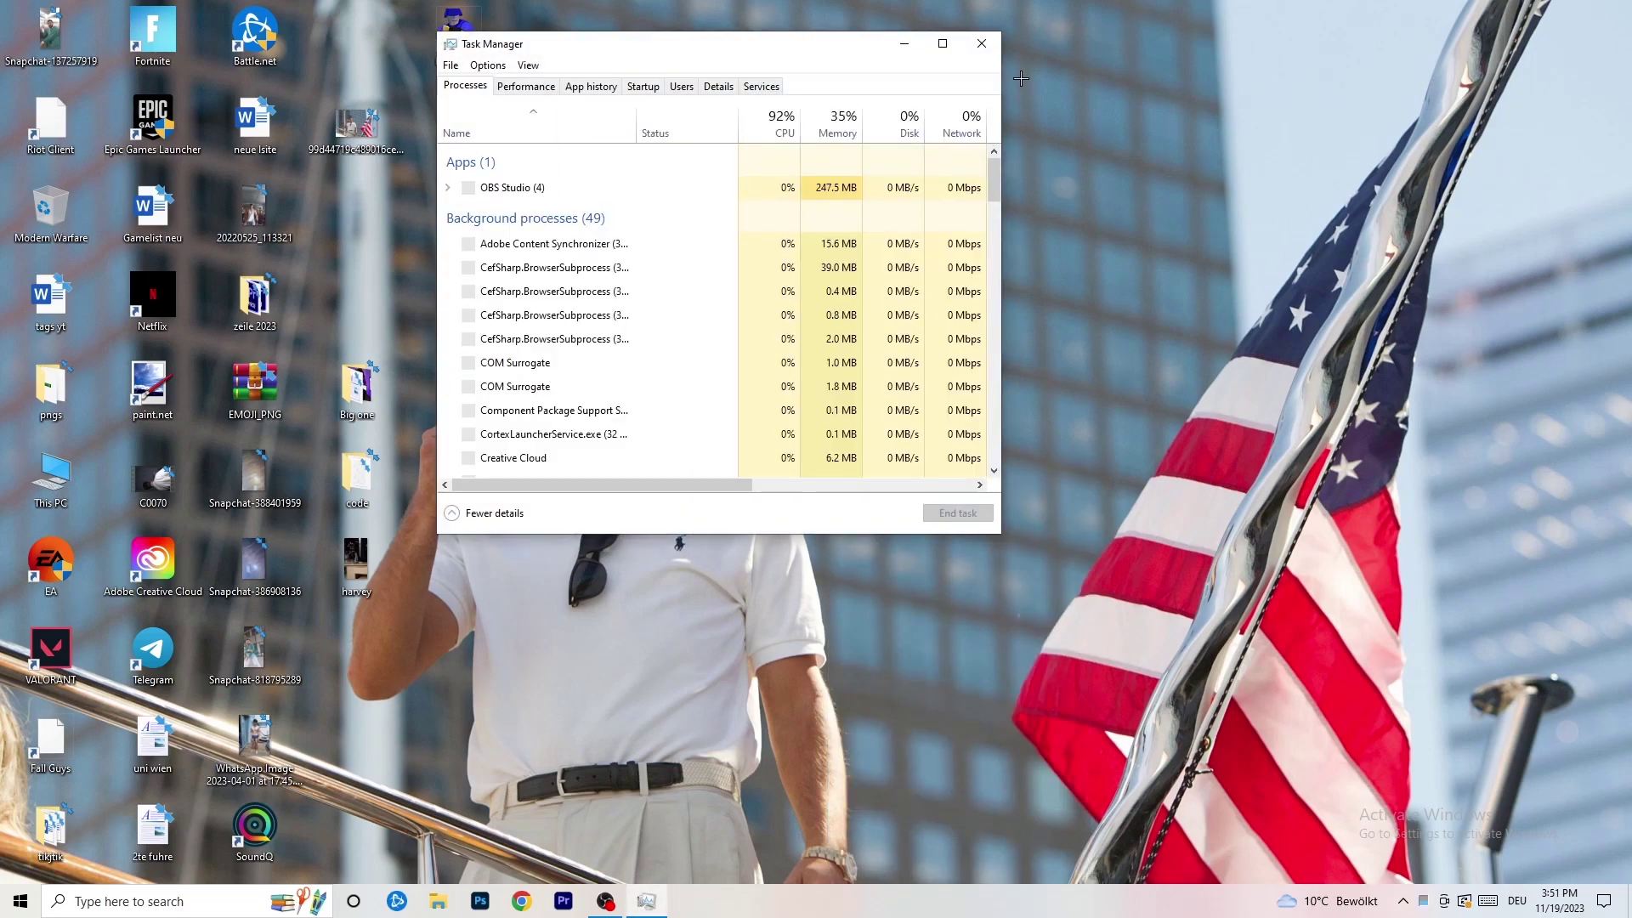
{"action": "left_click", "coordinate": [939, 40]}
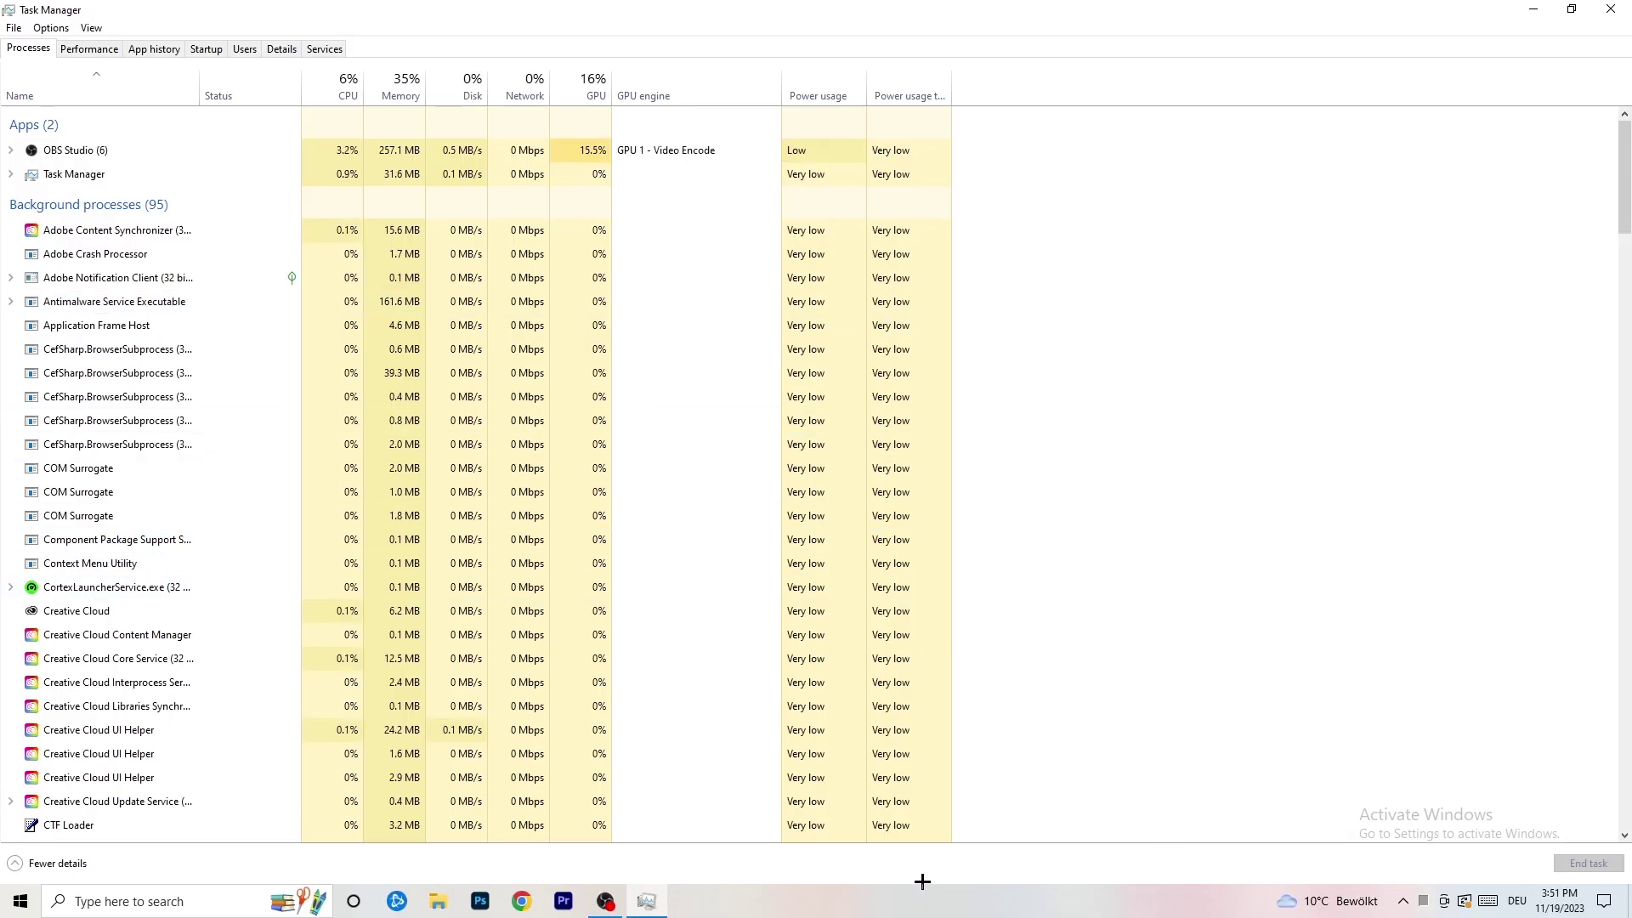
- View the detailed process list and show the priority options for a Creative Cloud UI Helper process
{"action": "left_click", "coordinate": [265, 49]}
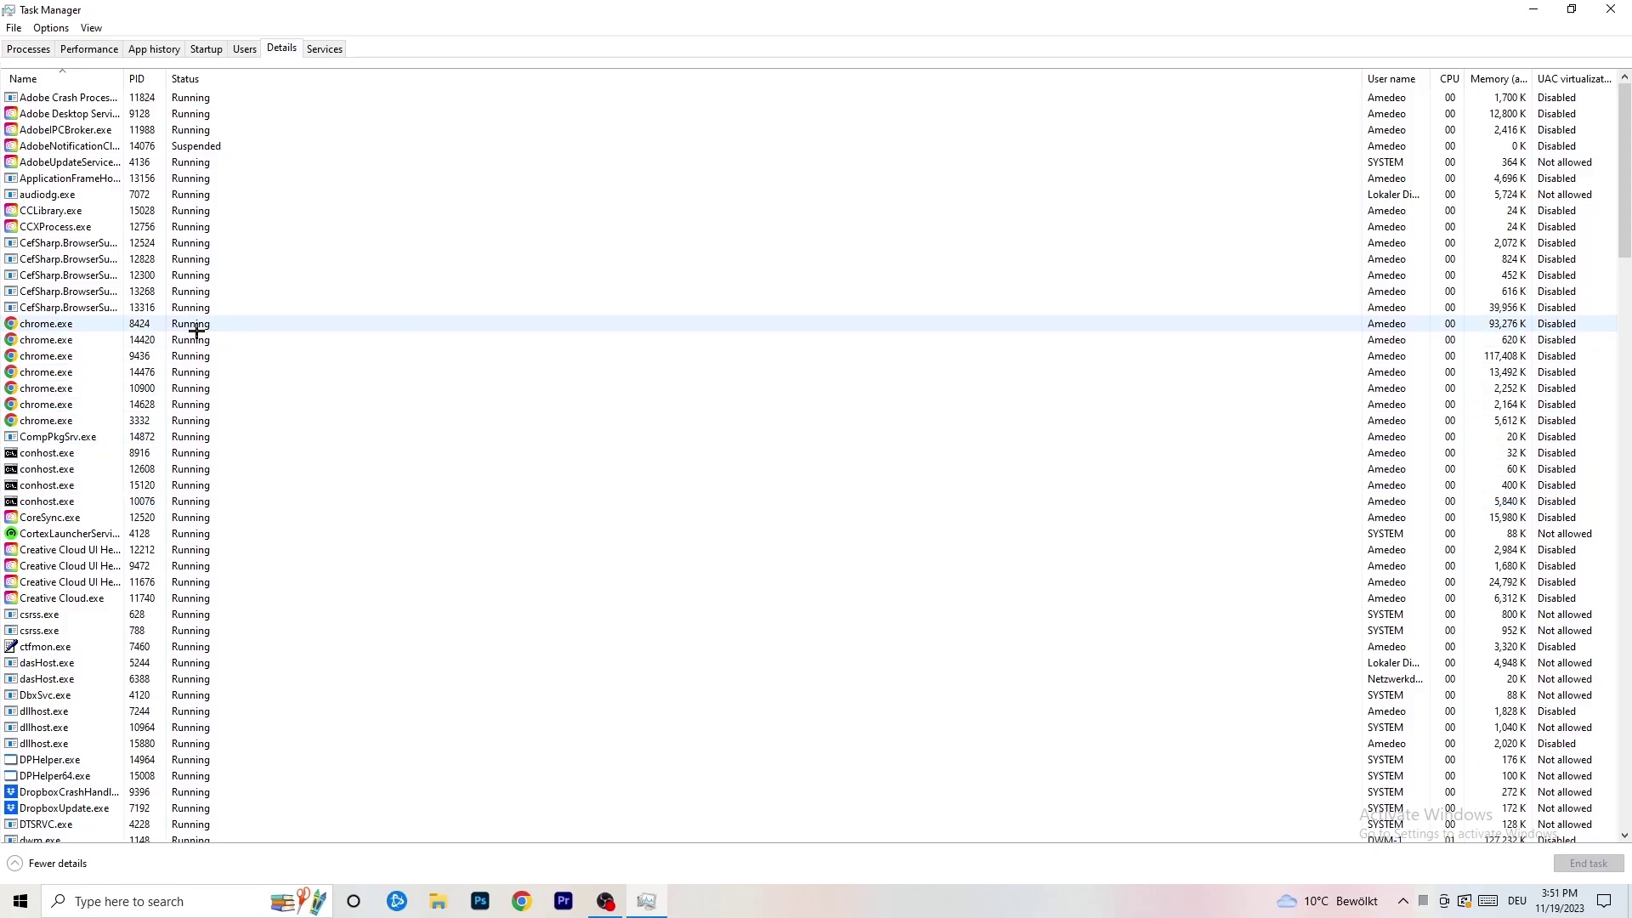
{"action": "scroll", "coordinate": [197, 330], "scroll_direction": "down", "scroll_amount": 3}
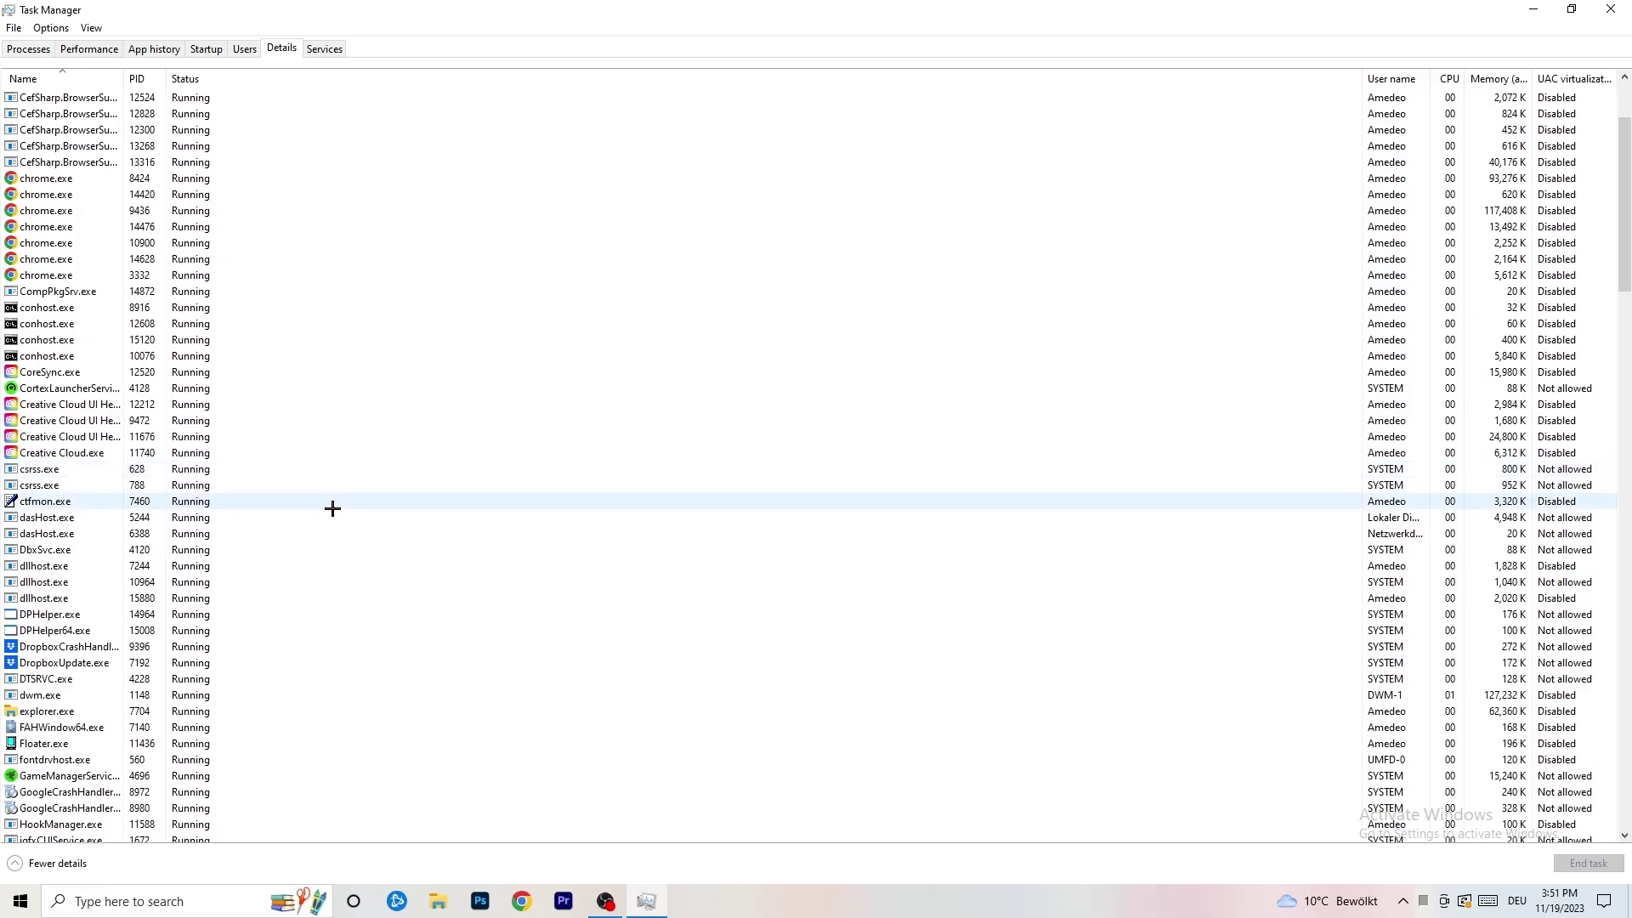
{"action": "right_click", "coordinate": [67, 436]}
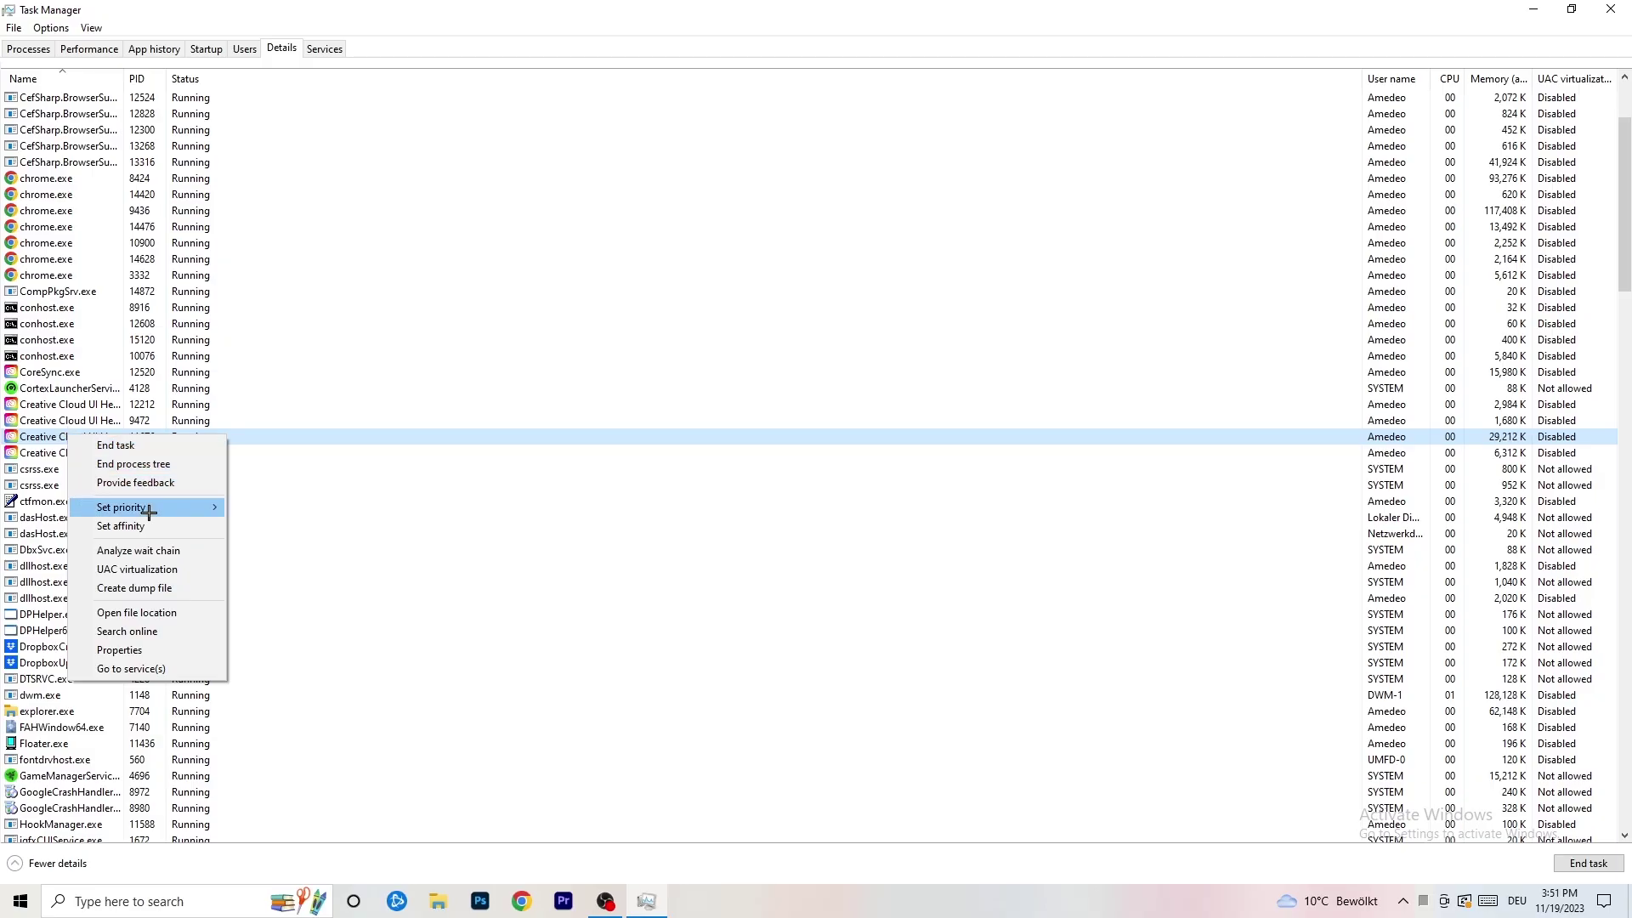
{"action": "mouse_move", "coordinate": [150, 510]}
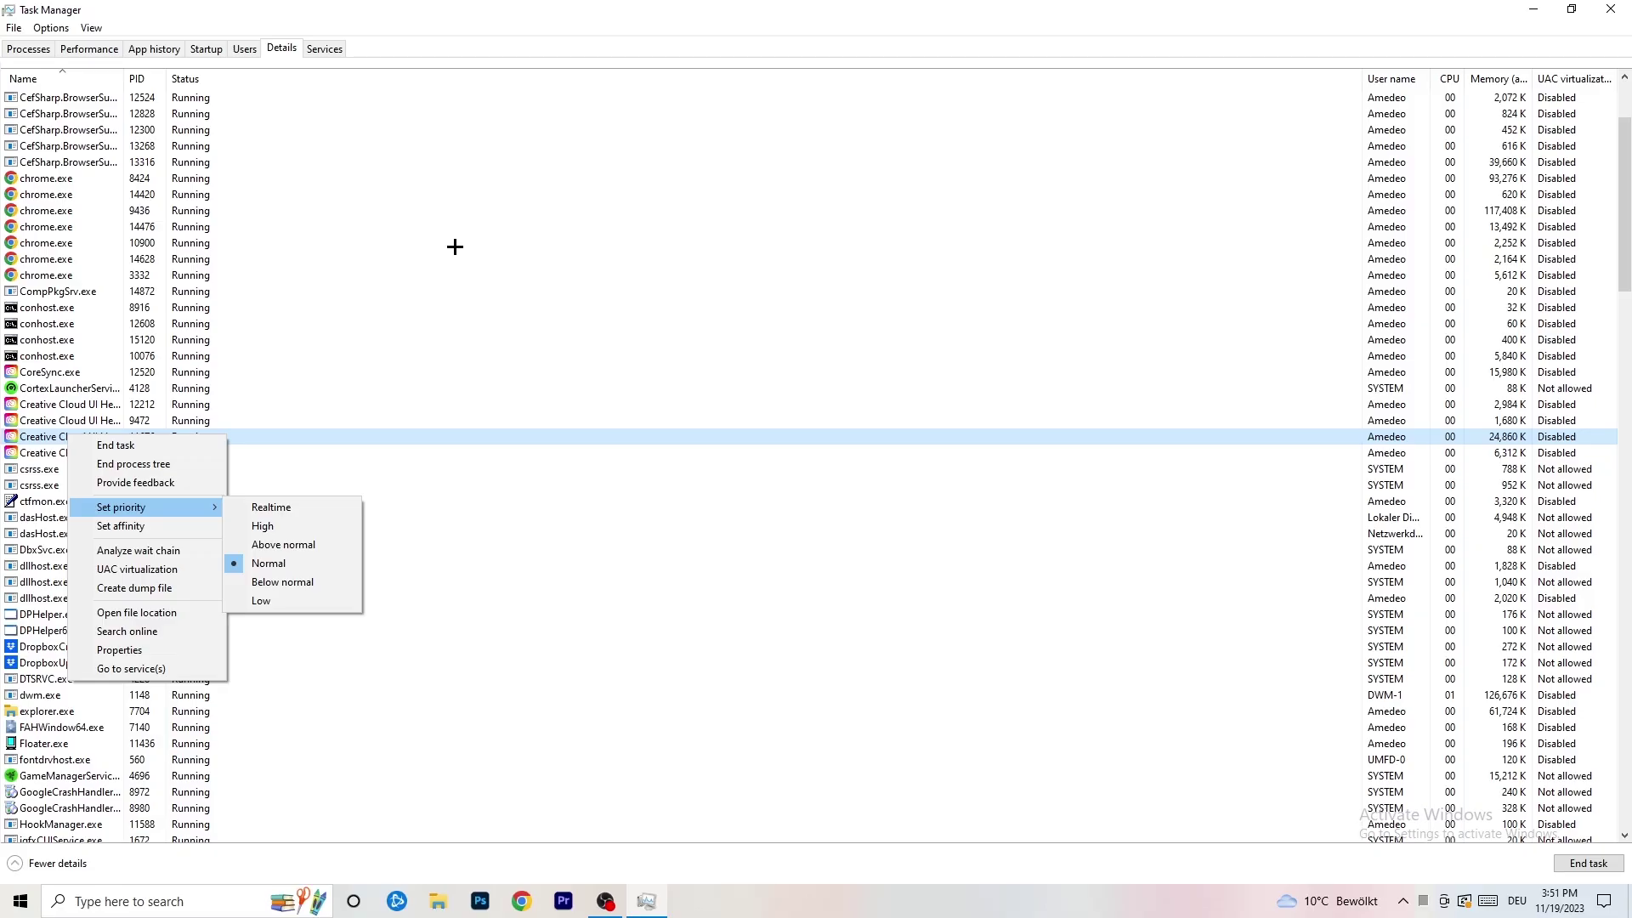
- Review the startup programs and show the available actions for File Association Helper without choosing one
{"action": "left_click", "coordinate": [207, 49]}
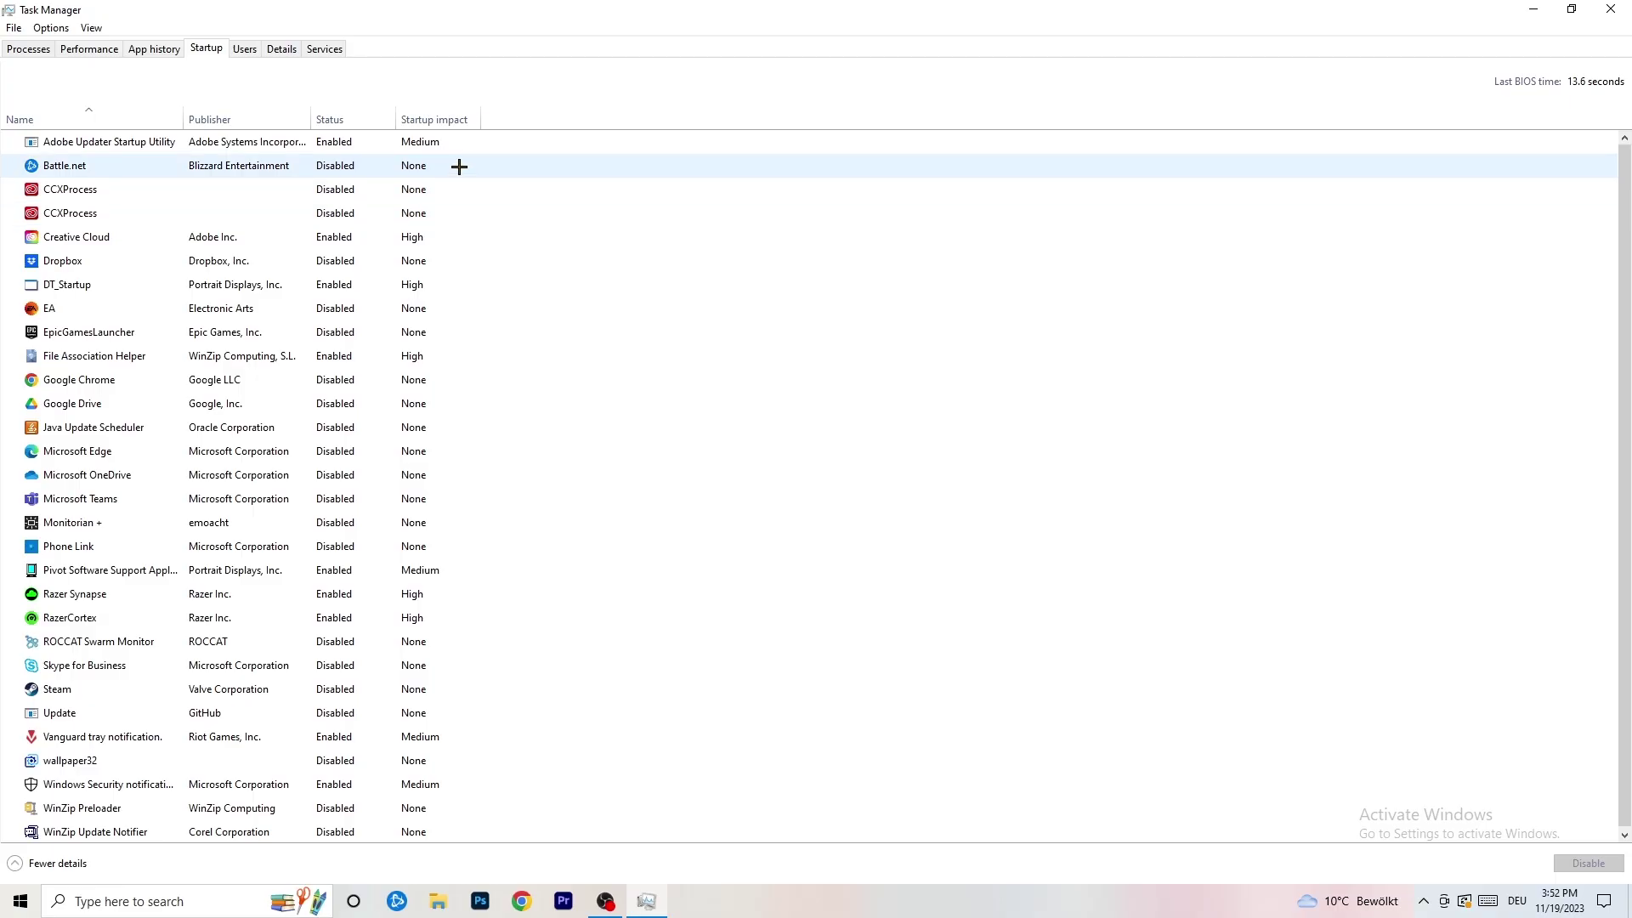
{"action": "scroll", "coordinate": [485, 492], "scroll_direction": "down", "scroll_amount": 1}
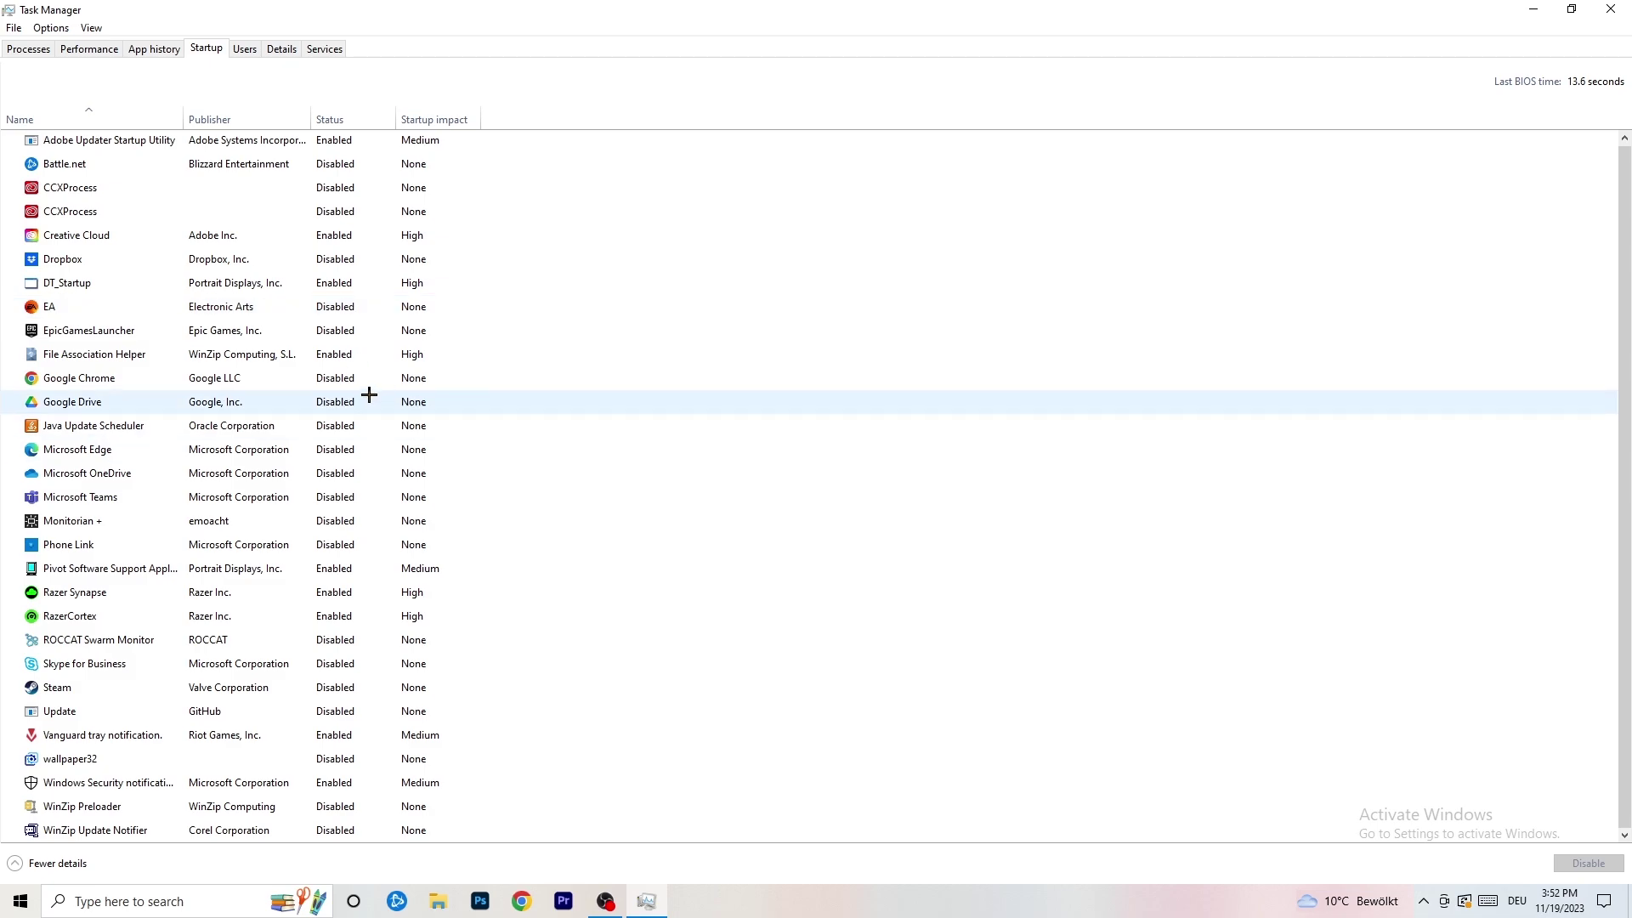
{"action": "right_click", "coordinate": [344, 356]}
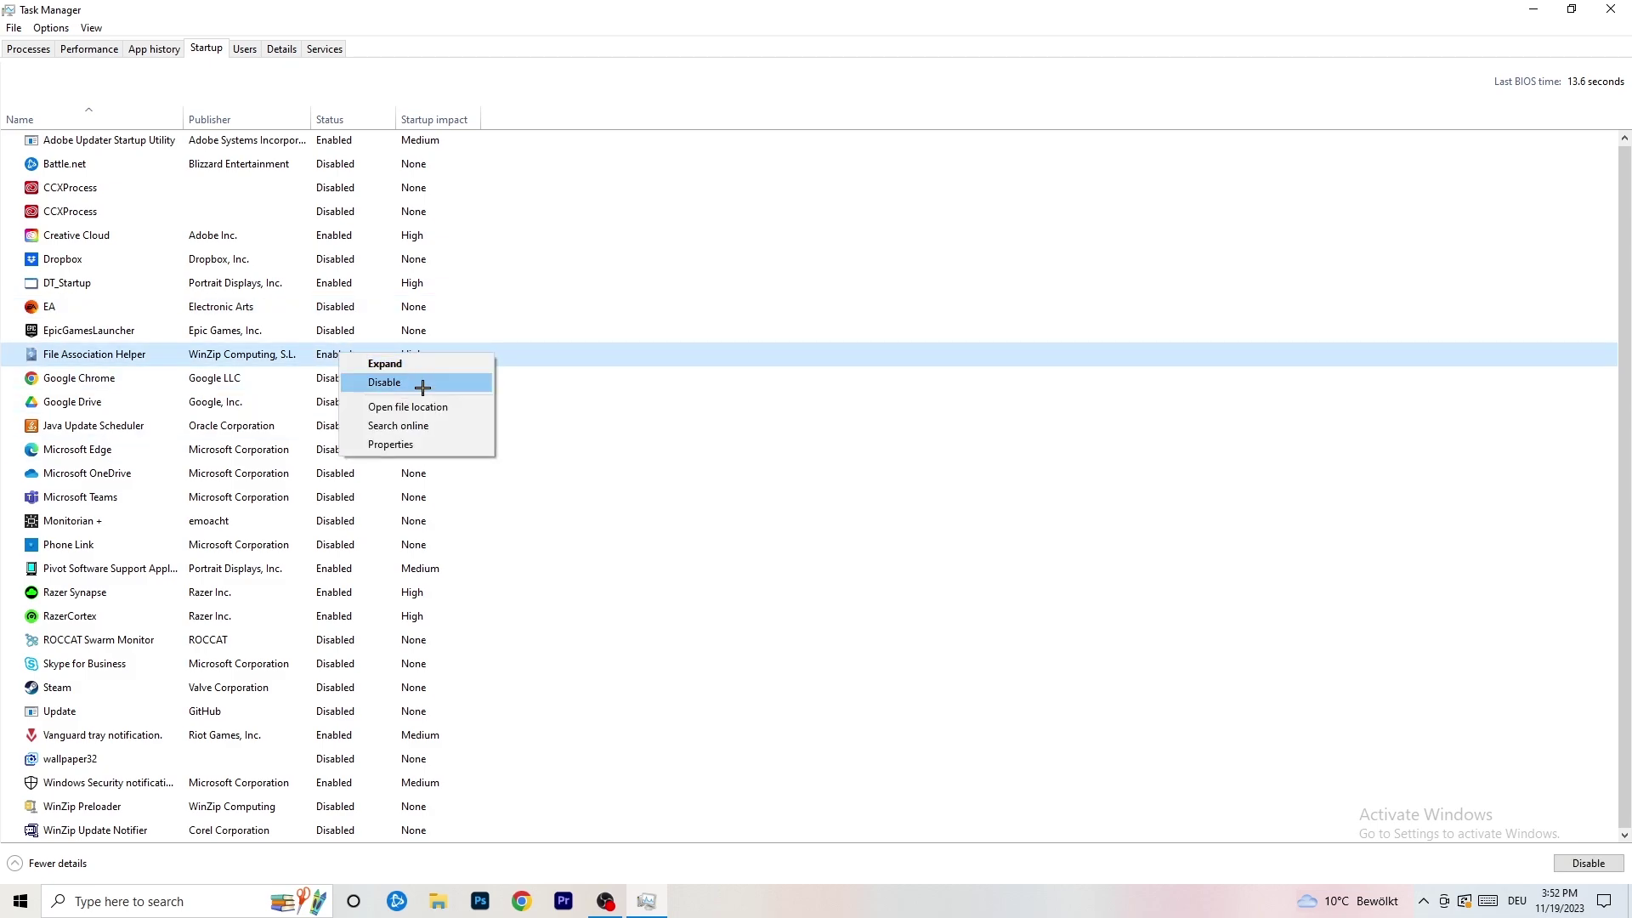
{"action": "left_click", "coordinate": [667, 125]}
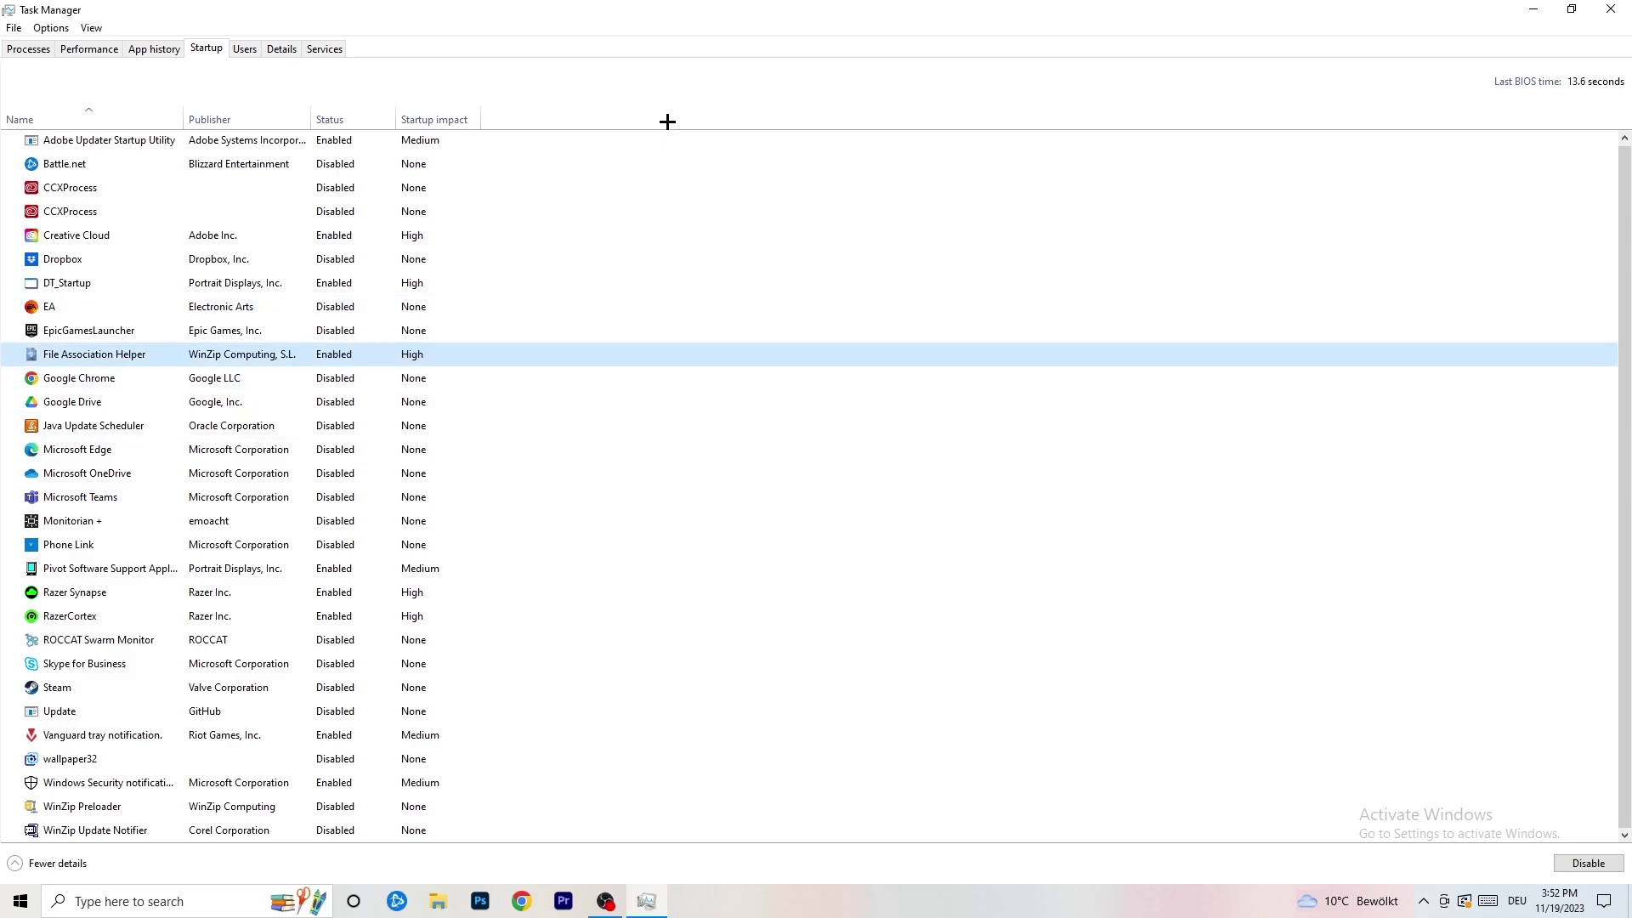
- Sort the running processes by CPU and by GPU usage, and look through the list for heavy resource users
{"action": "left_click", "coordinate": [38, 49]}
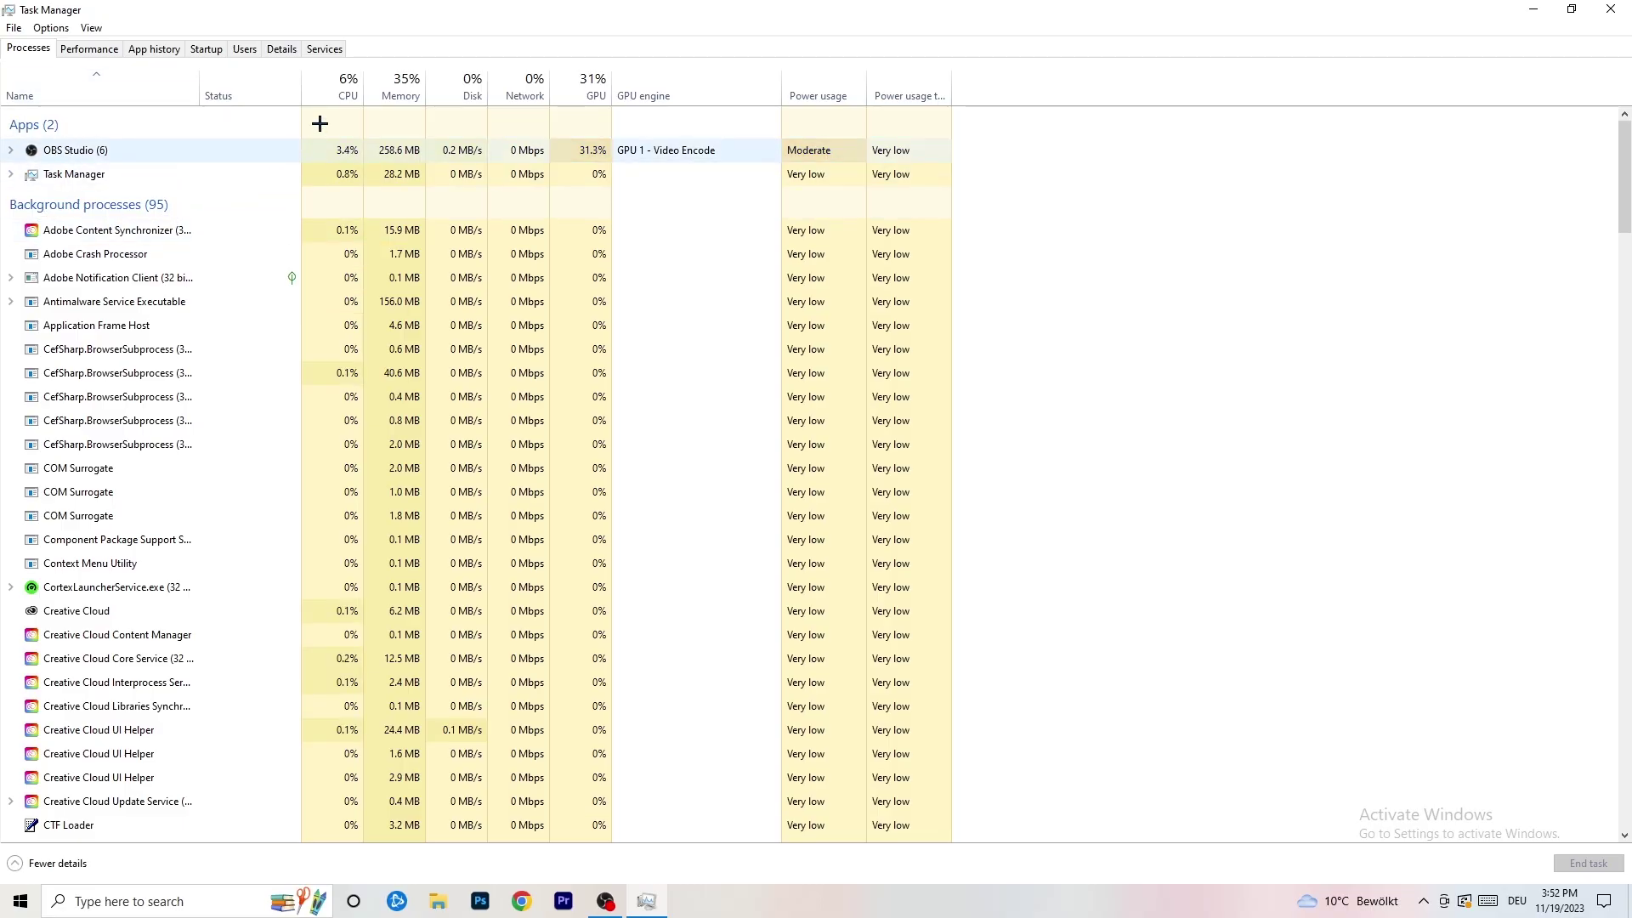
{"action": "left_click", "coordinate": [347, 81]}
{"action": "left_click", "coordinate": [578, 80]}
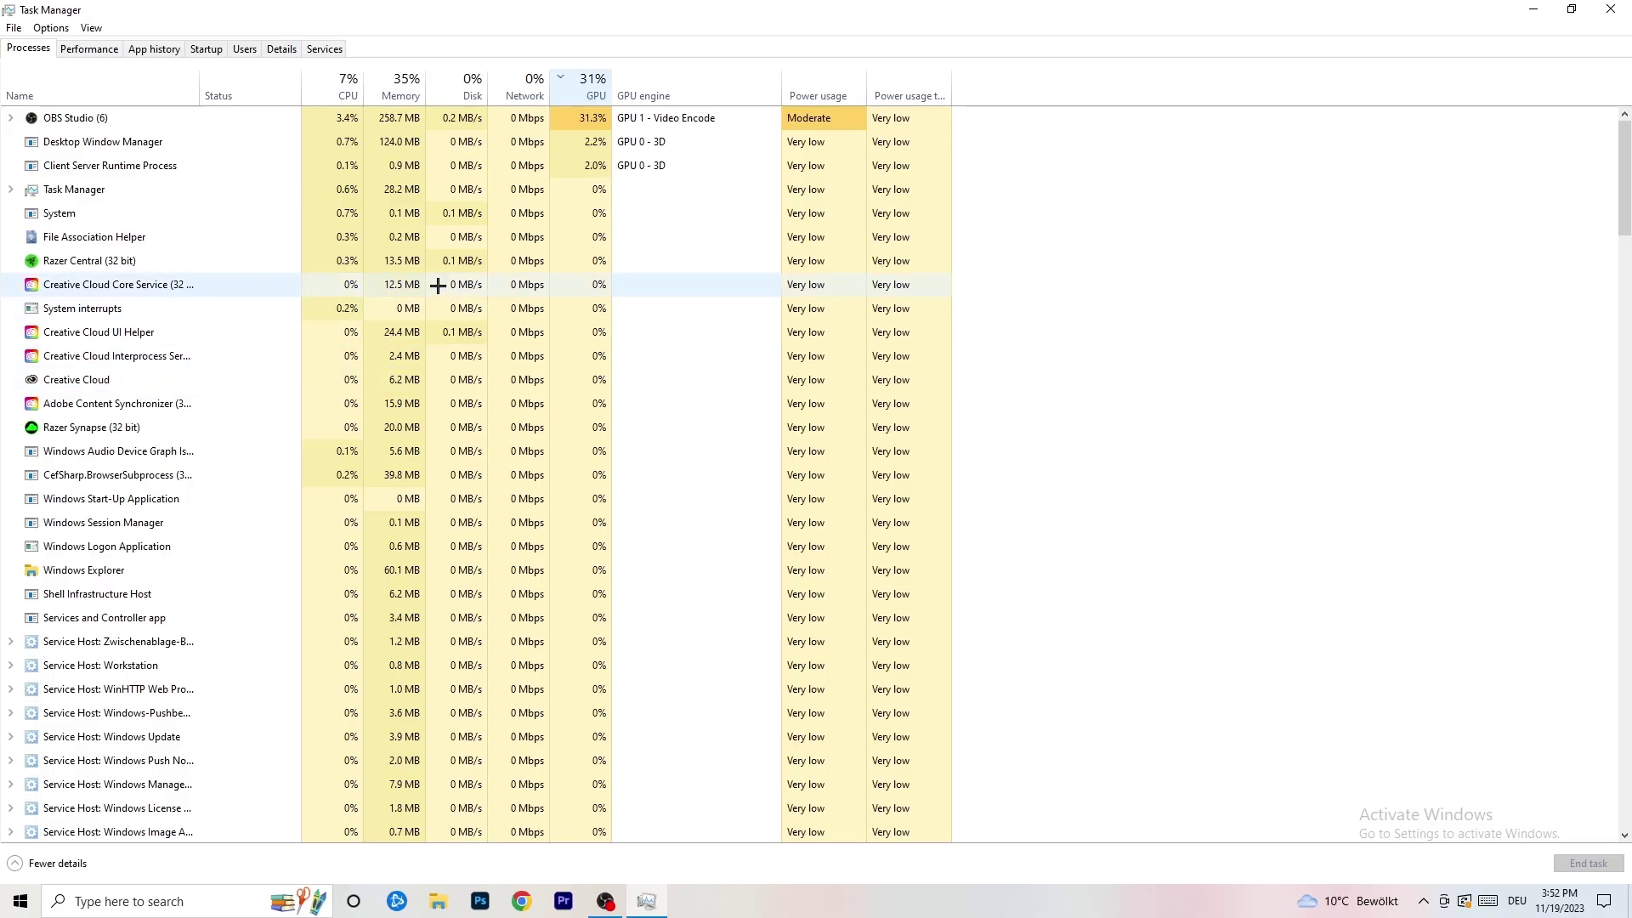
{"action": "left_click", "coordinate": [588, 92]}
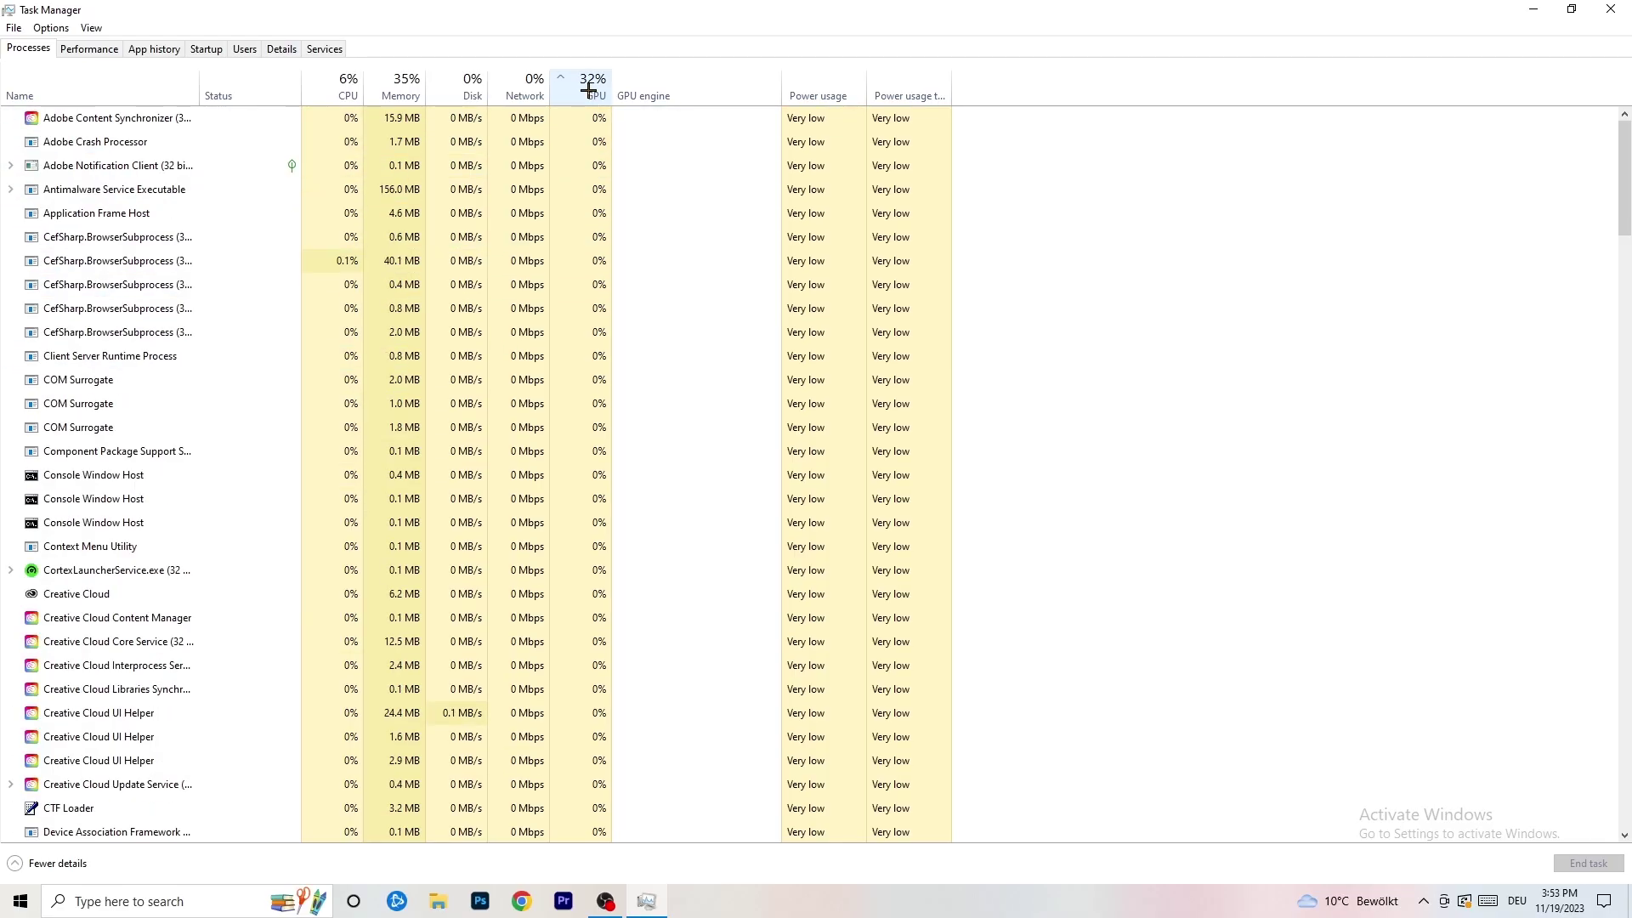
{"action": "scroll", "coordinate": [595, 266], "scroll_direction": "down", "scroll_amount": 15}
{"action": "scroll", "coordinate": [604, 269], "scroll_direction": "up", "scroll_amount": 13}
{"action": "scroll", "coordinate": [603, 269], "scroll_direction": "up", "scroll_amount": 2}
{"action": "scroll", "coordinate": [602, 260], "scroll_direction": "down", "scroll_amount": 18}
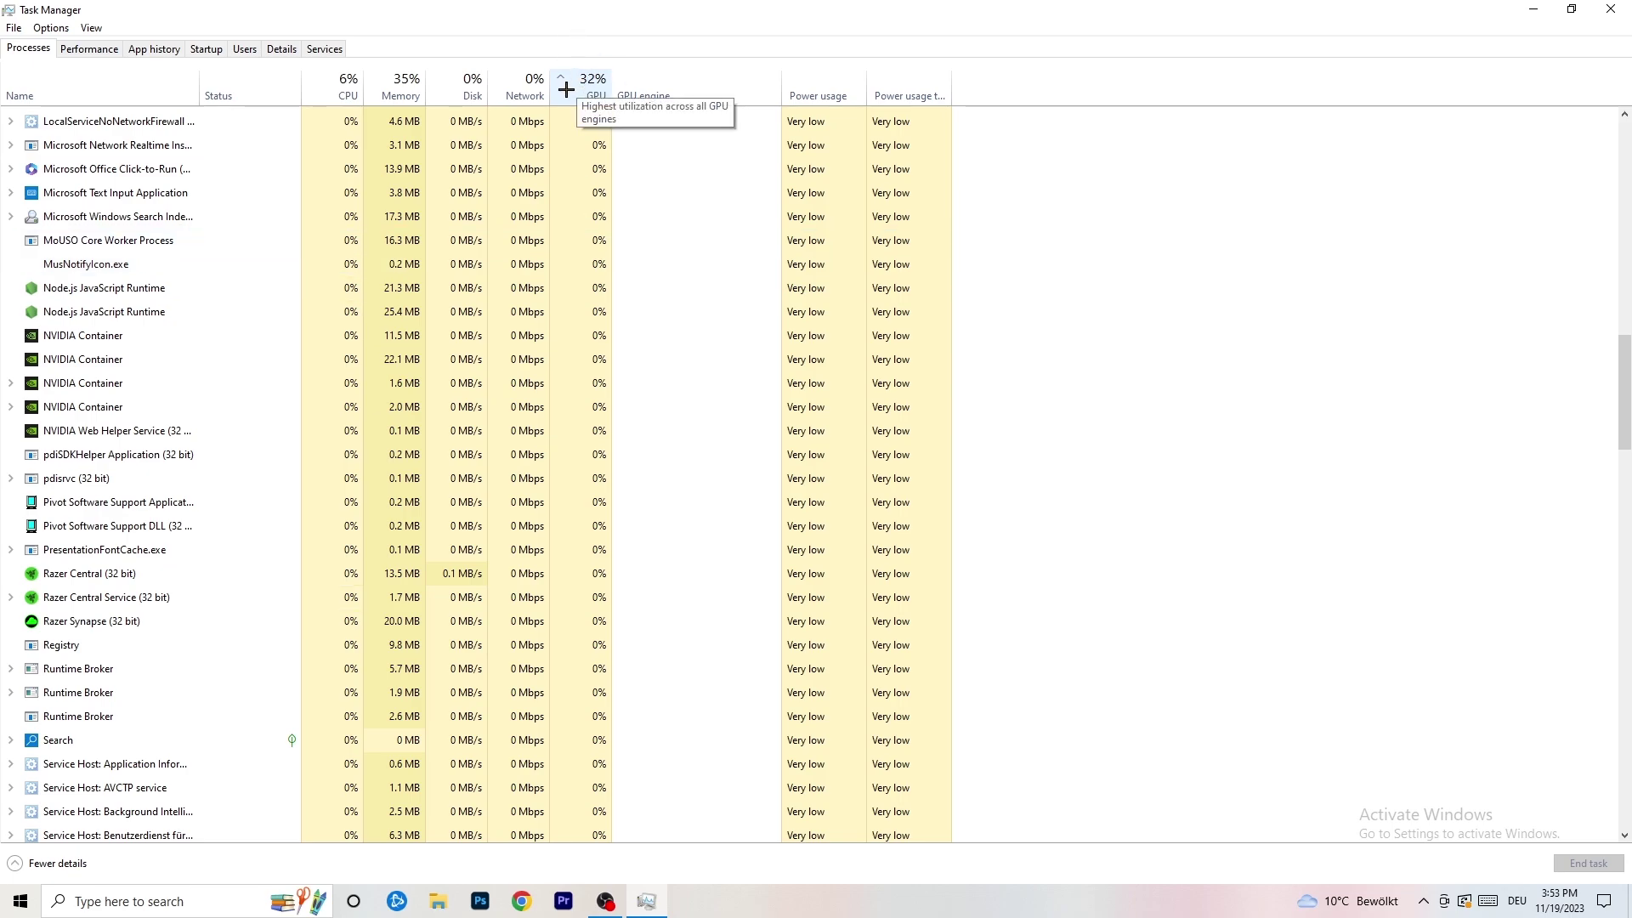
- Show the actions for the Microsoft Windows Search process, sort the processes by CPU usage and close Task Manager
{"action": "right_click", "coordinate": [553, 212]}
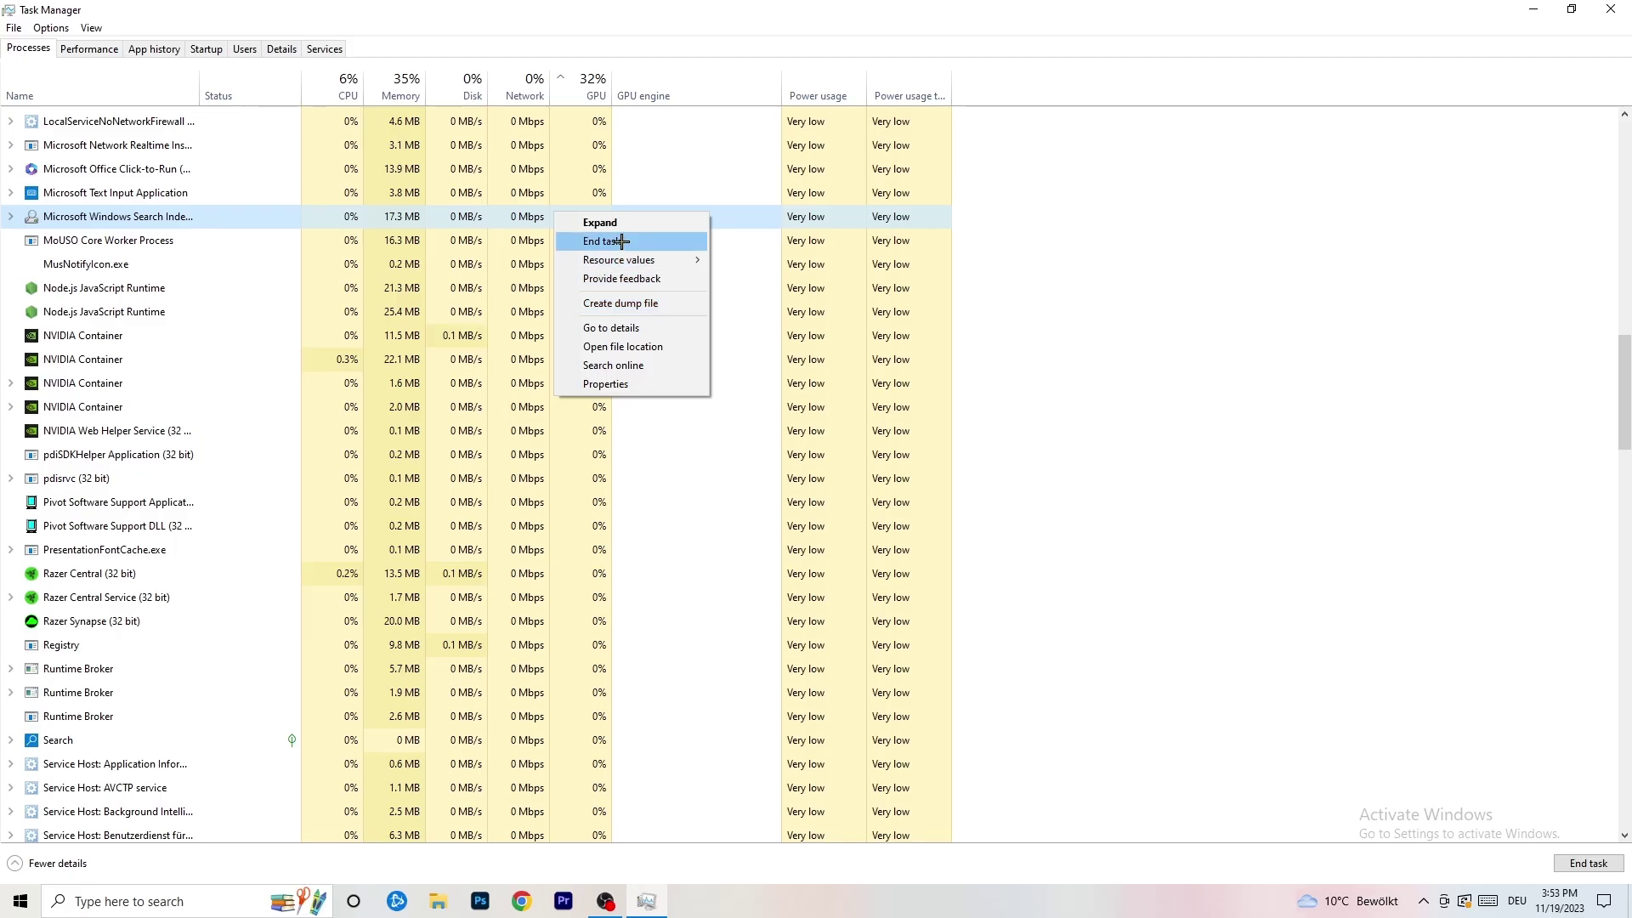
{"action": "left_click", "coordinate": [341, 92]}
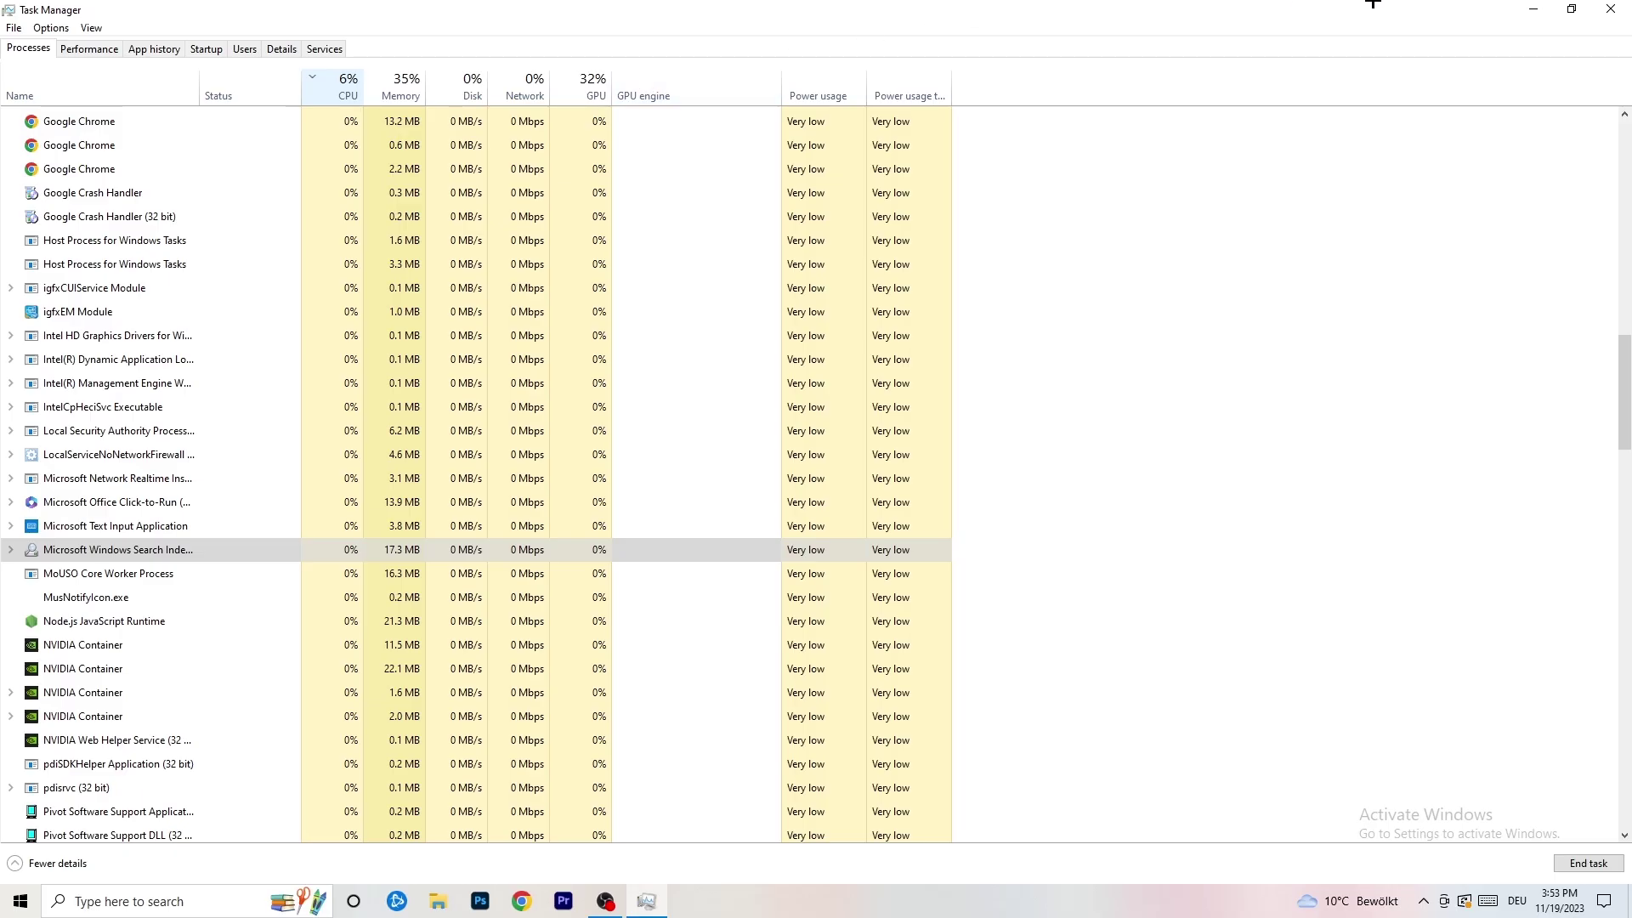
{"action": "left_click", "coordinate": [1602, 6]}
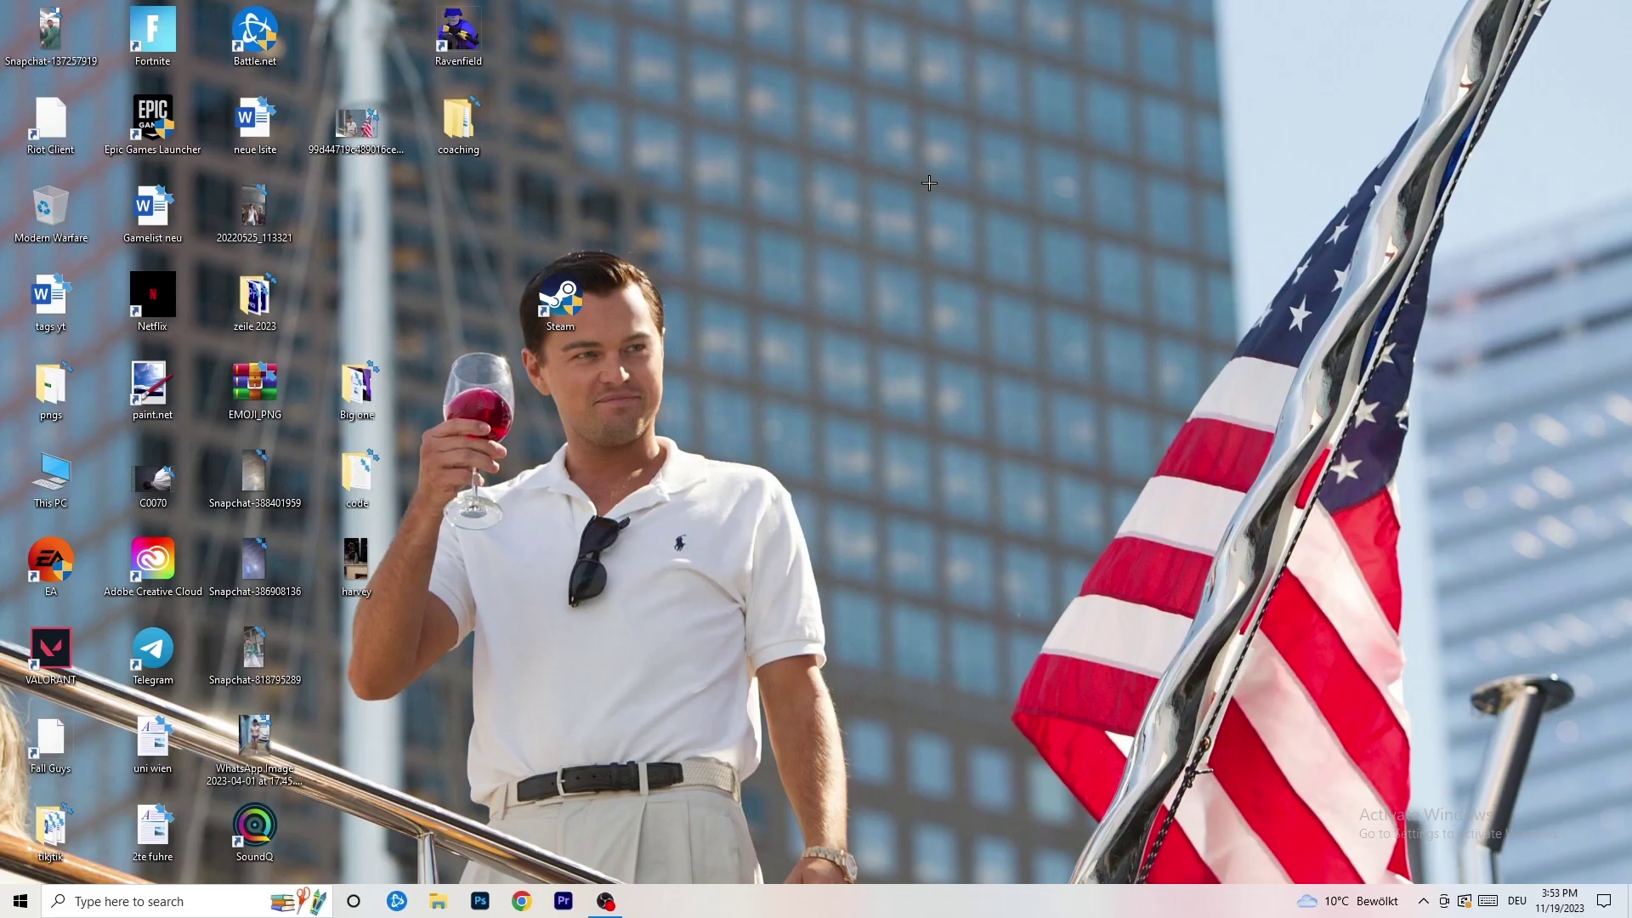
- Open the Windows gaming settings and review the Xbox Game Bar, Captures and Game Mode options
{"action": "left_click", "coordinate": [4, 911]}
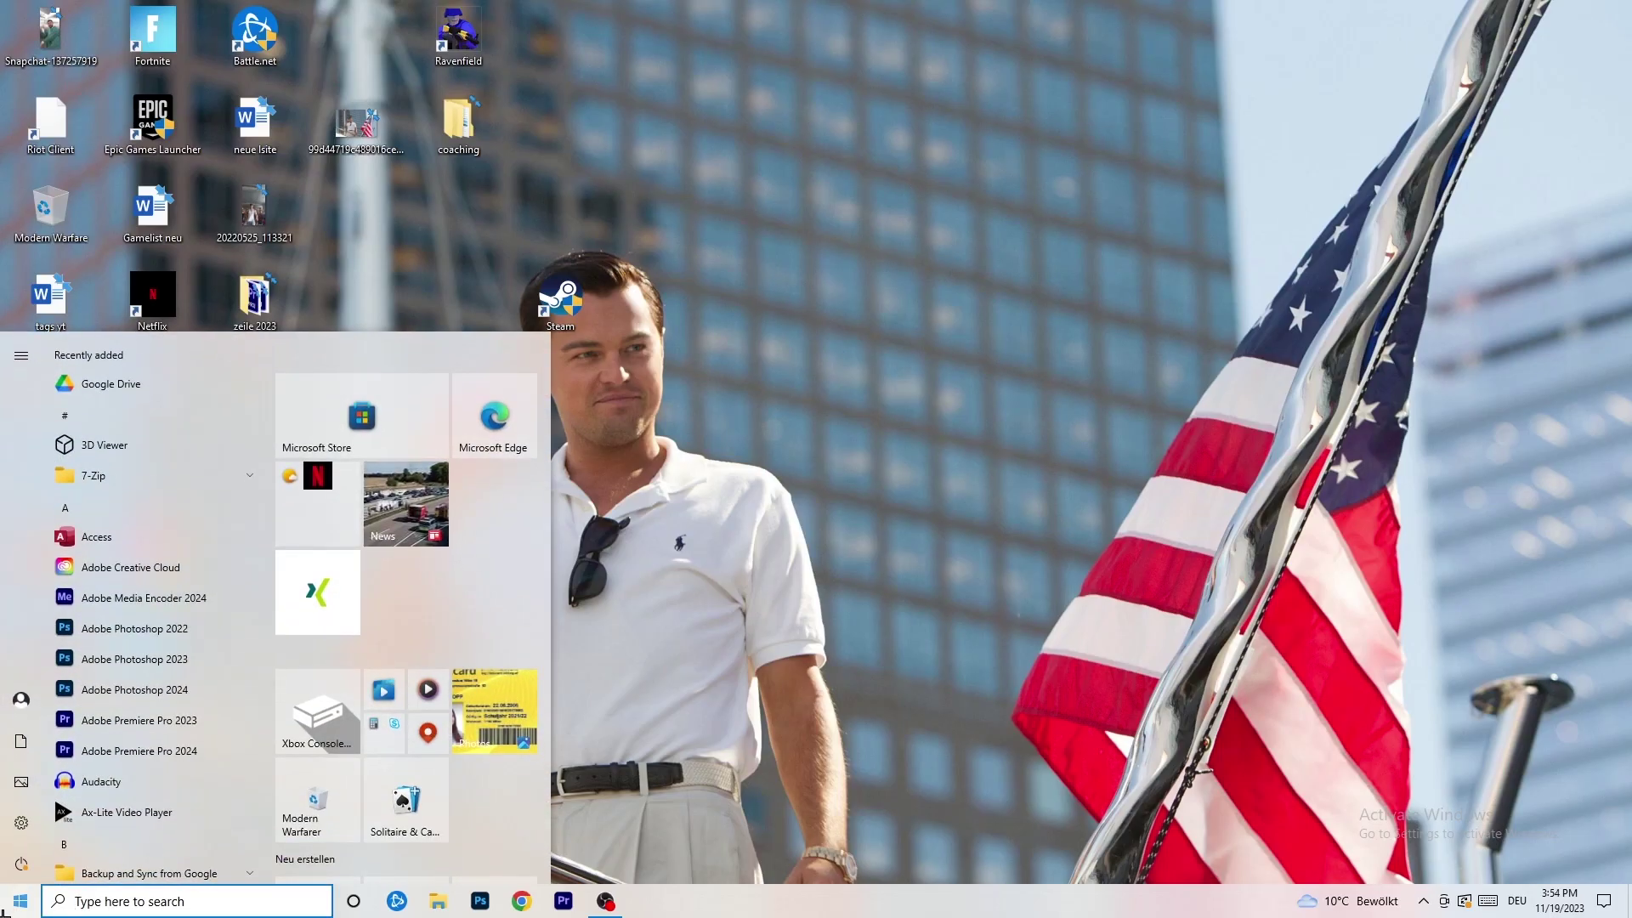
{"action": "left_click", "coordinate": [21, 822]}
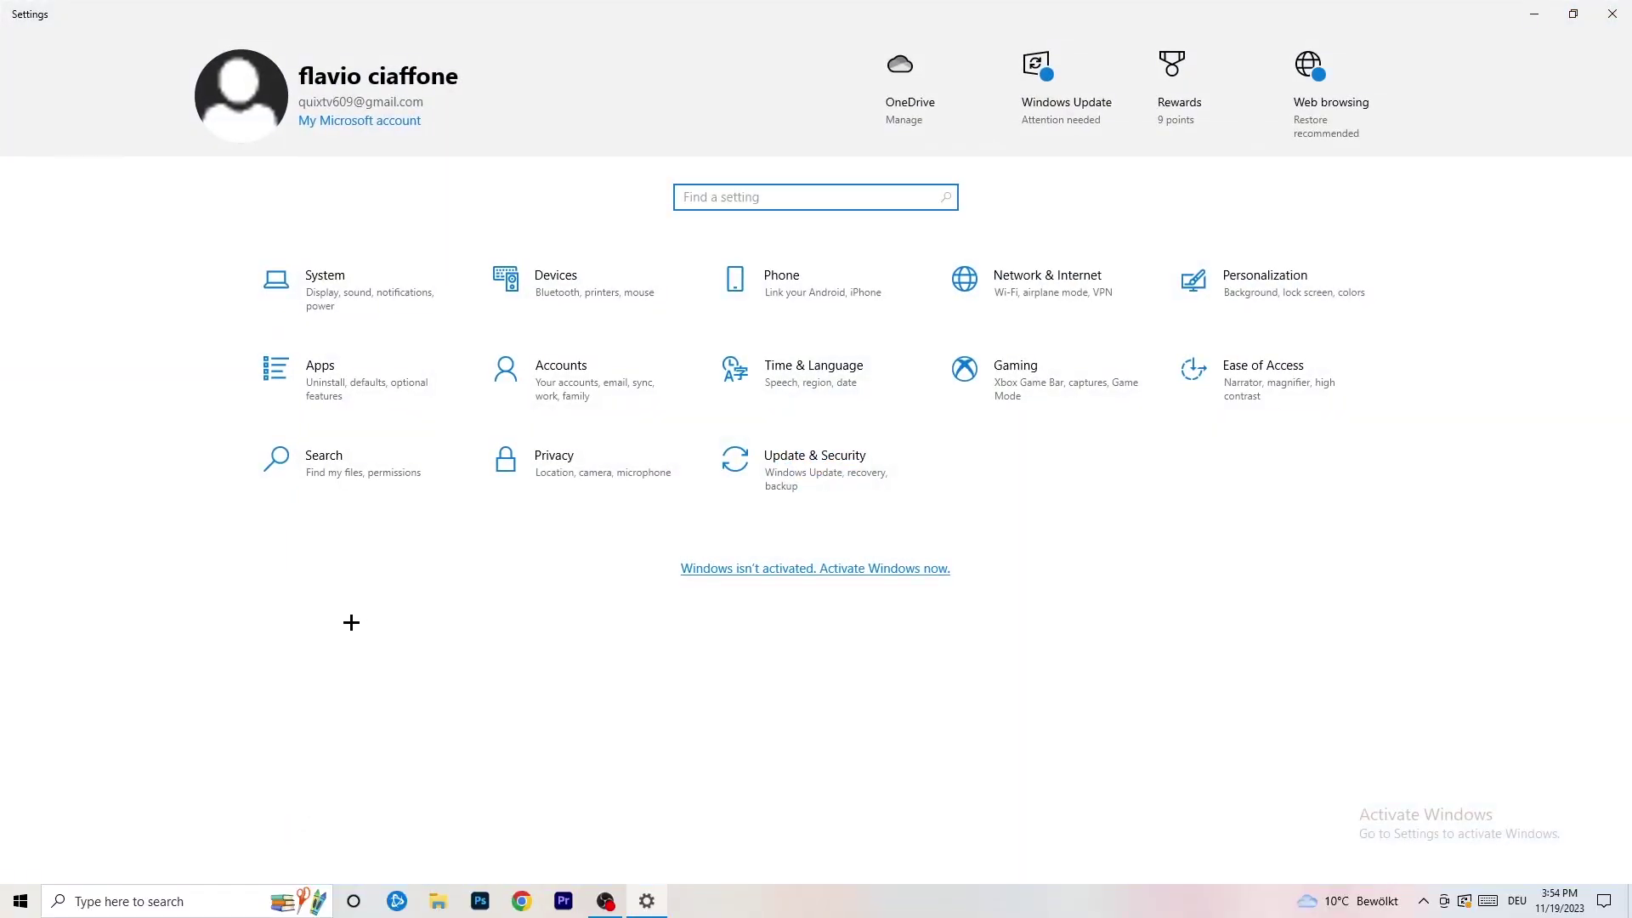
{"action": "left_click", "coordinate": [1003, 374]}
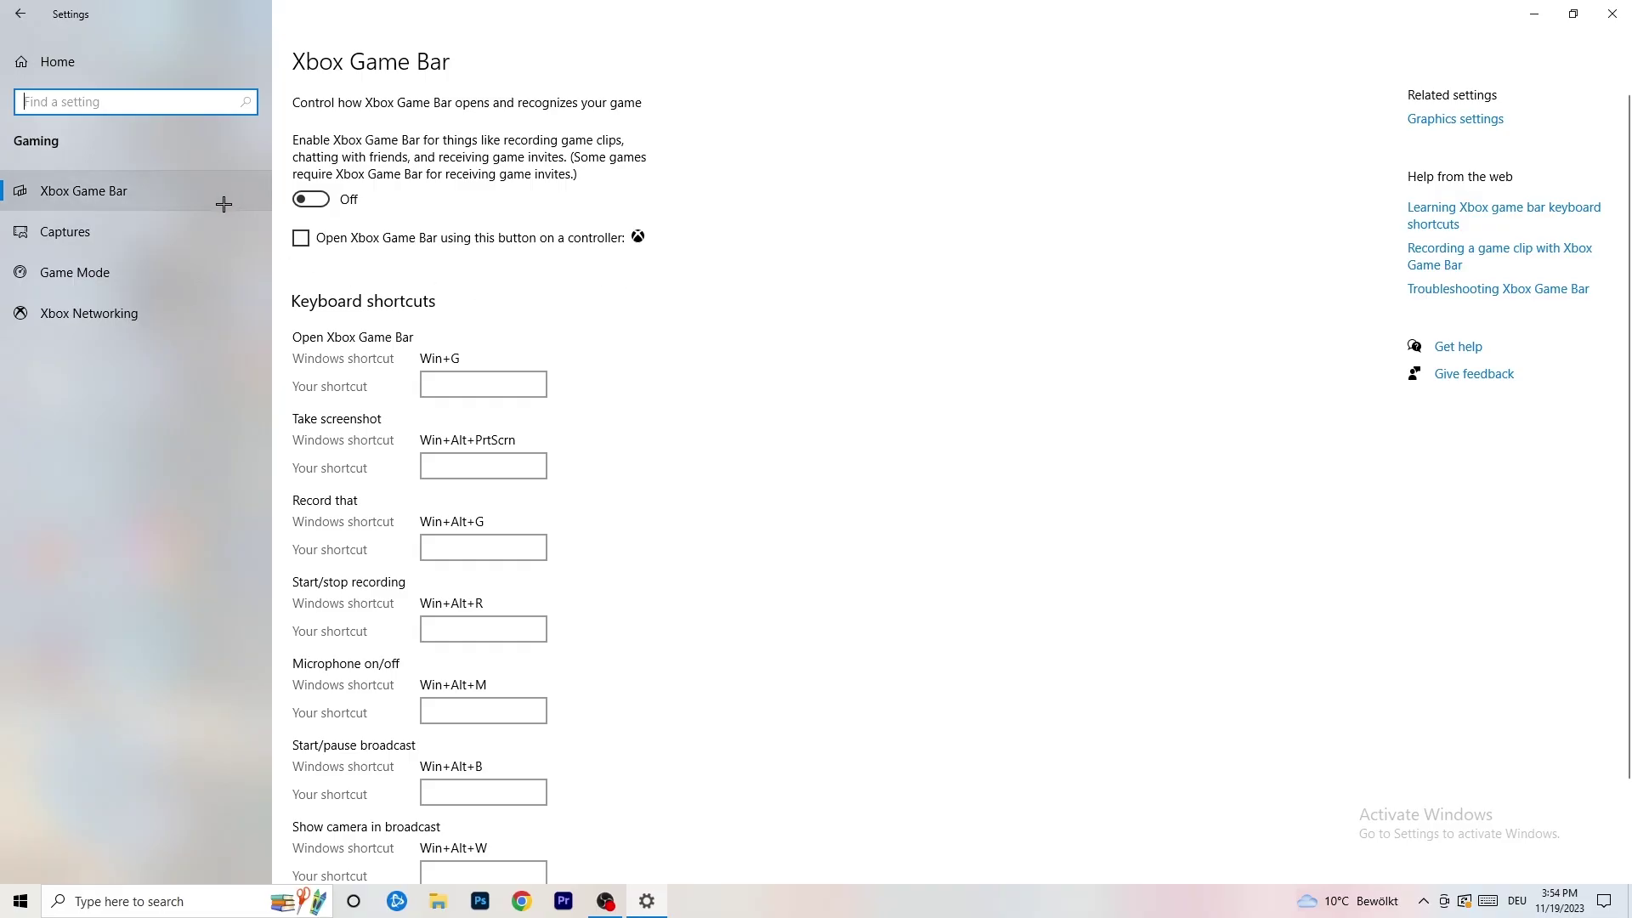
{"action": "left_click", "coordinate": [141, 223]}
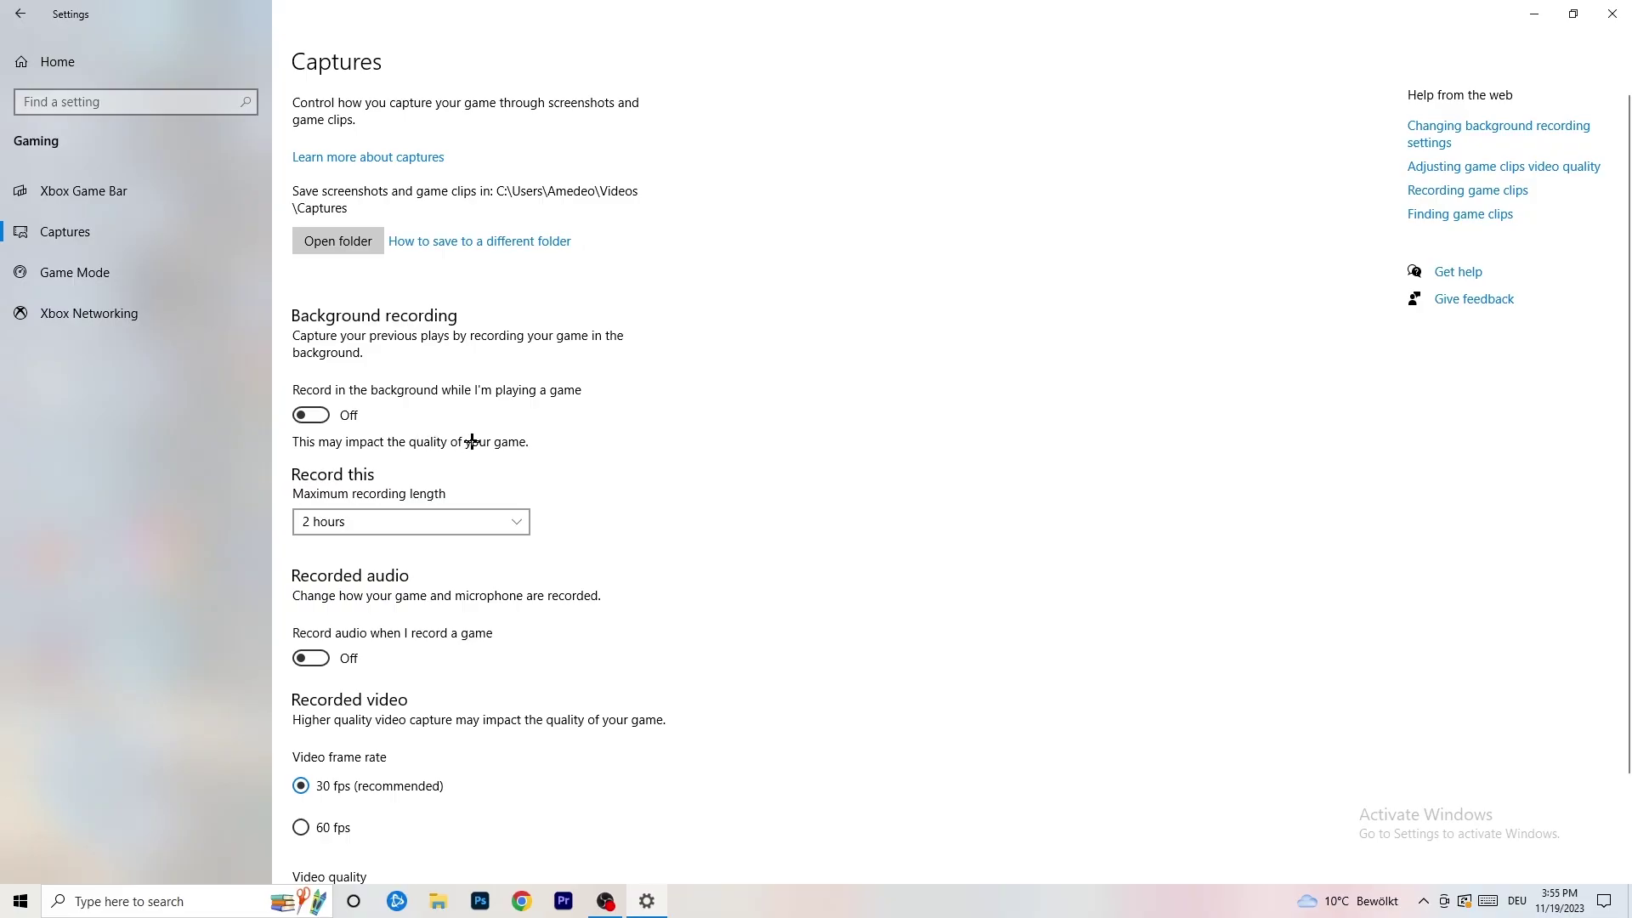
{"action": "scroll", "coordinate": [470, 438], "scroll_direction": "down", "scroll_amount": 3}
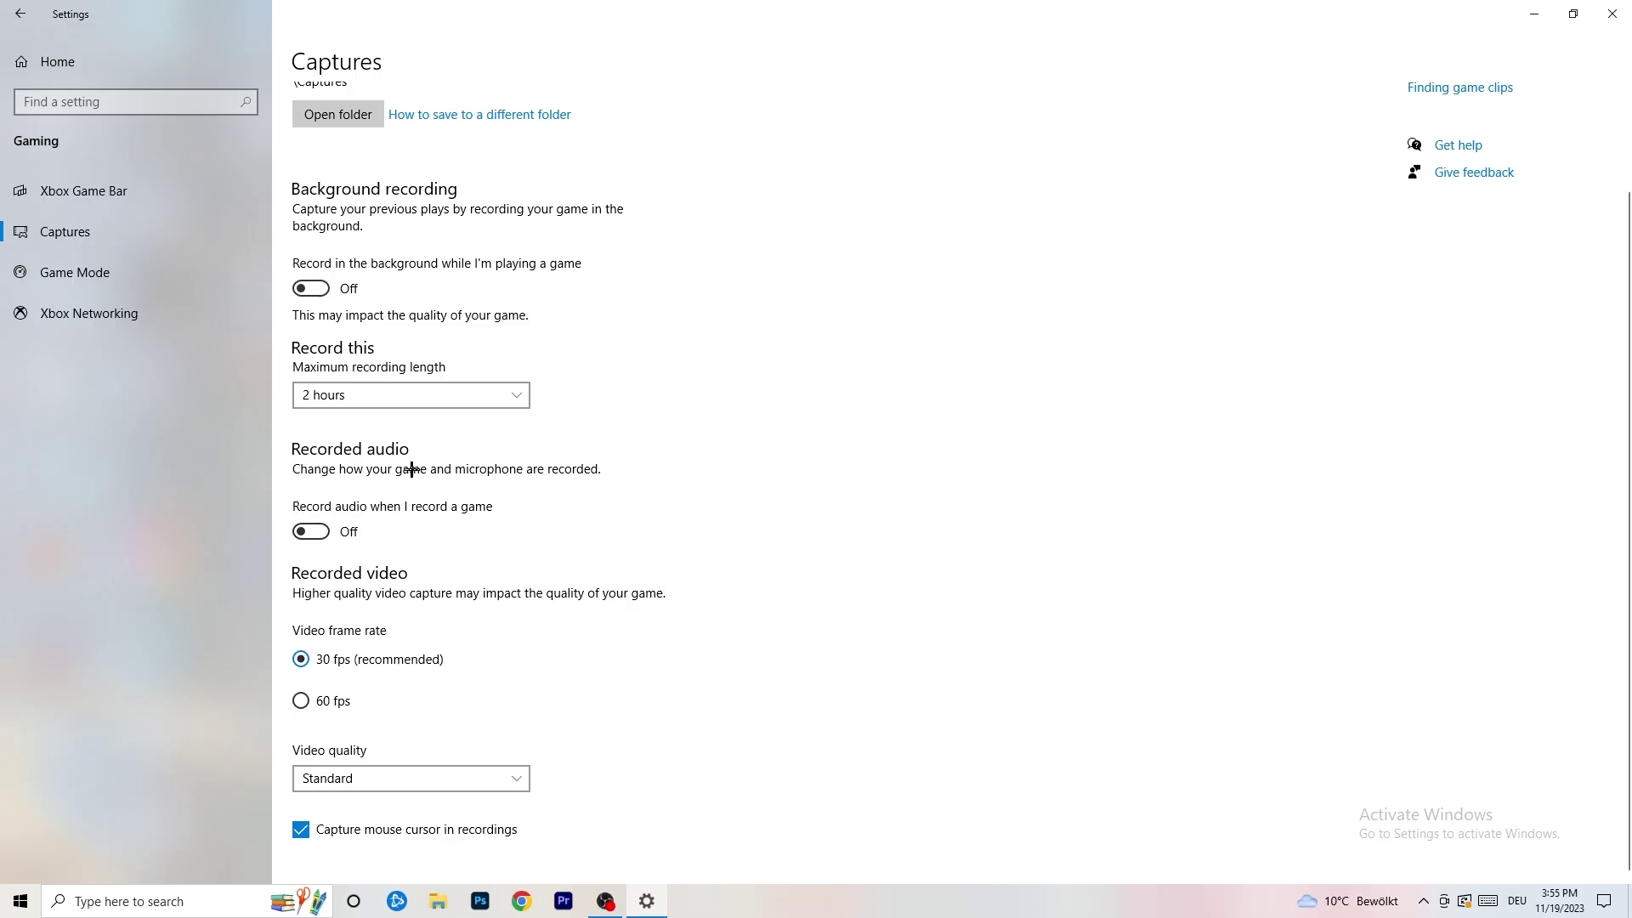
{"action": "left_click", "coordinate": [38, 268]}
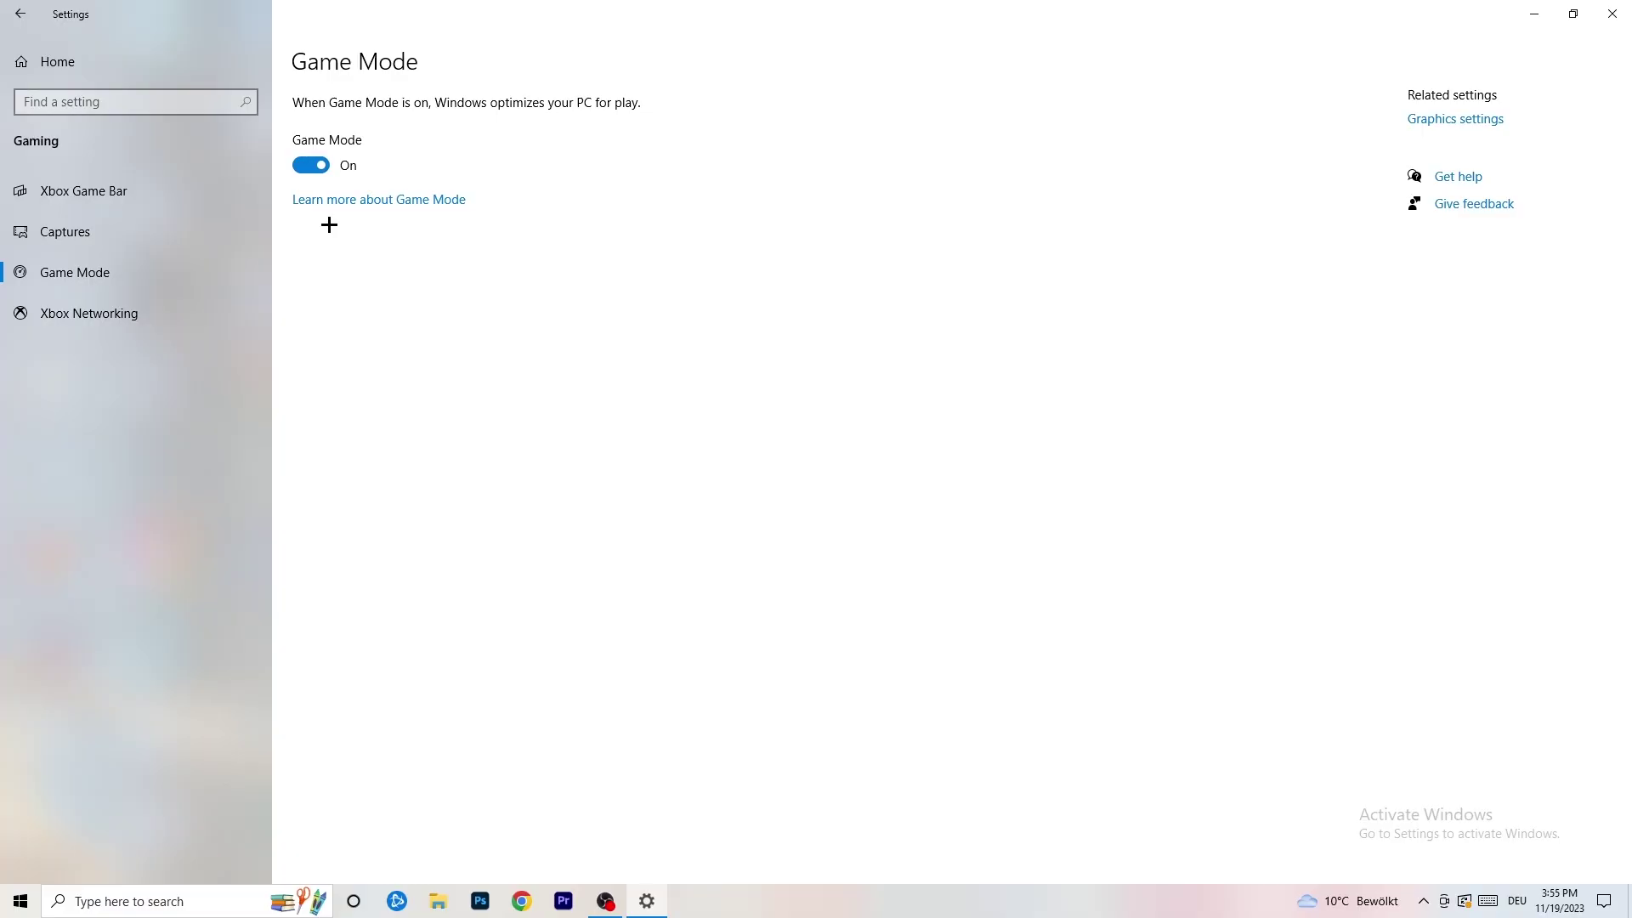
- Leave the gaming settings and open the Windows Update page to check the update status
{"action": "left_click", "coordinate": [20, 14]}
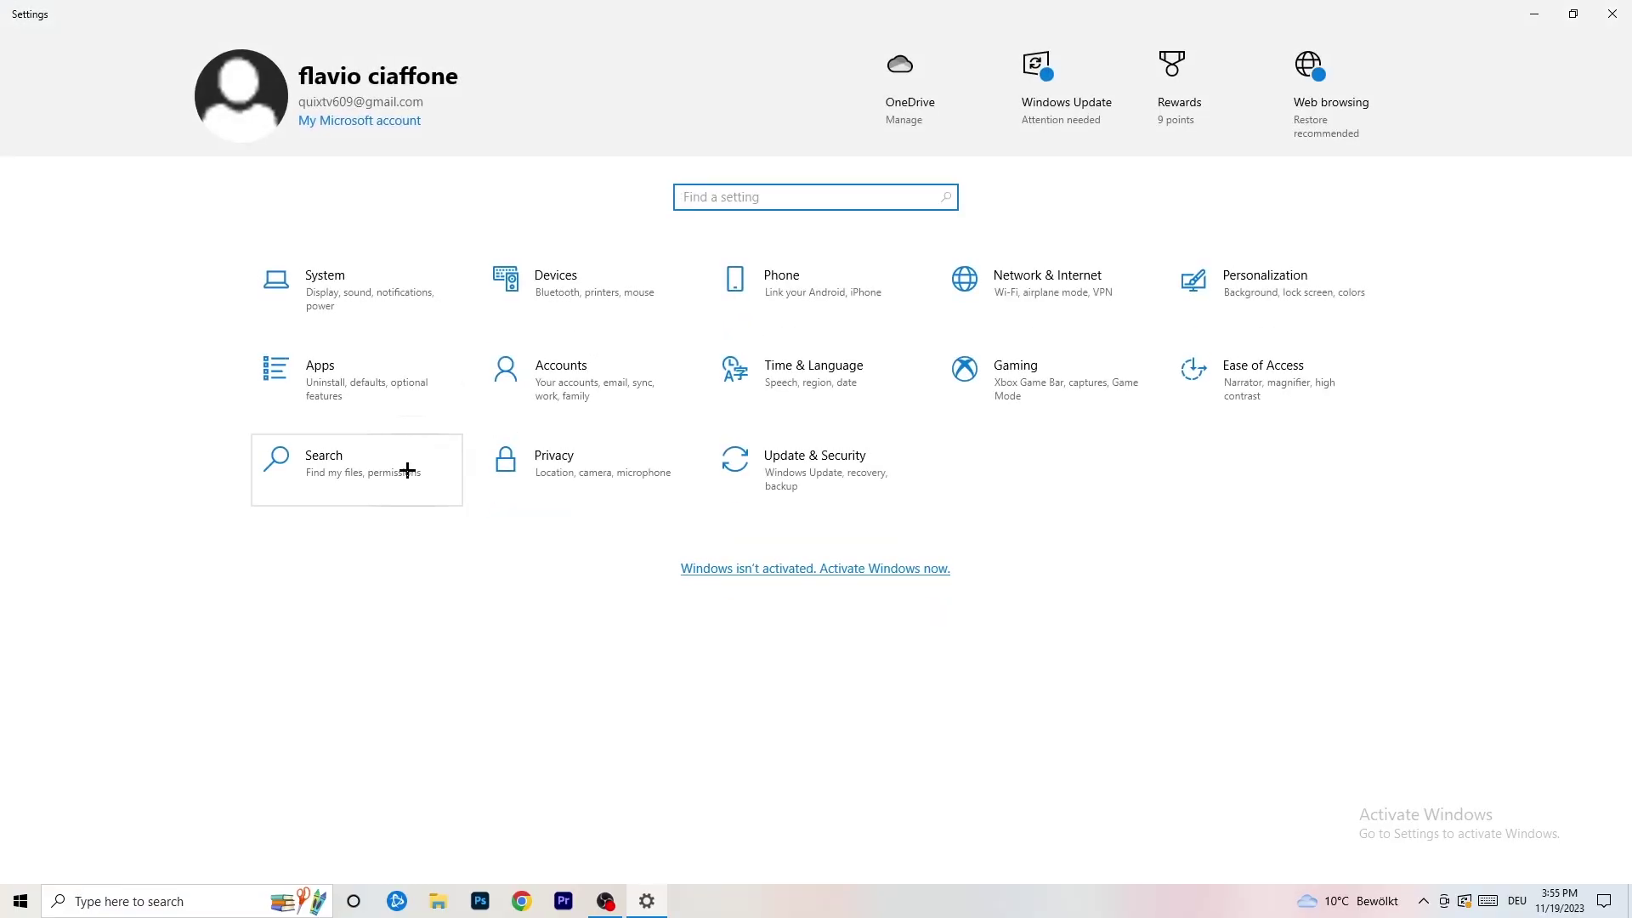
{"action": "left_click", "coordinate": [862, 467]}
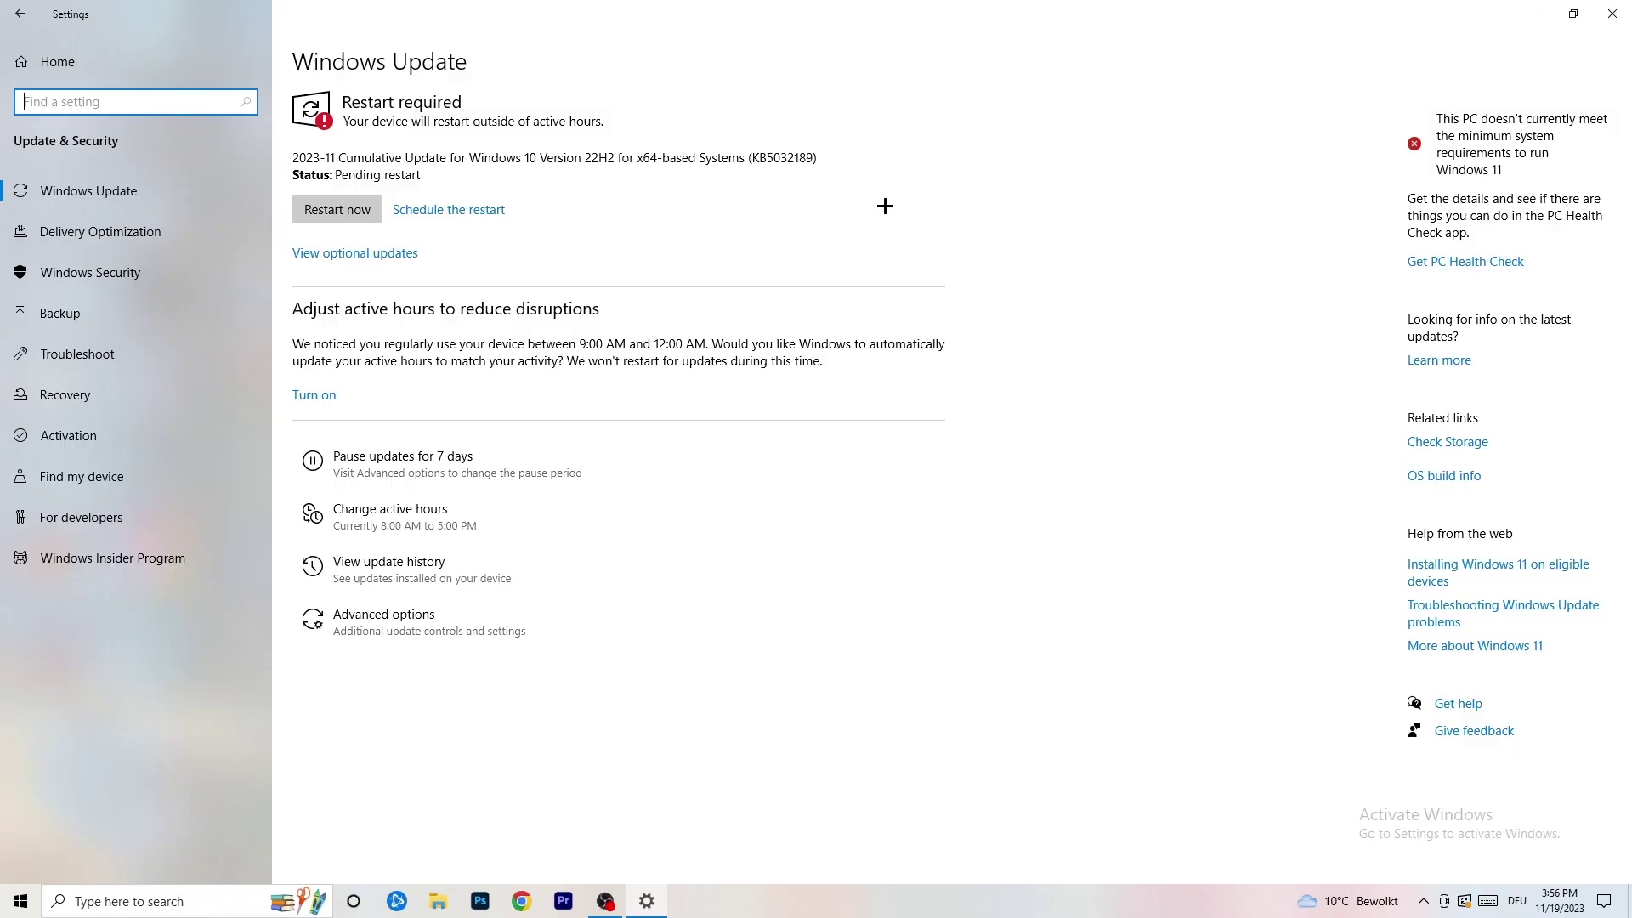
- Leave the Windows Update page and open the Display page of the system settings
{"action": "left_click_drag", "start_coordinate": [1186, 5], "coordinate": [298, 627]}
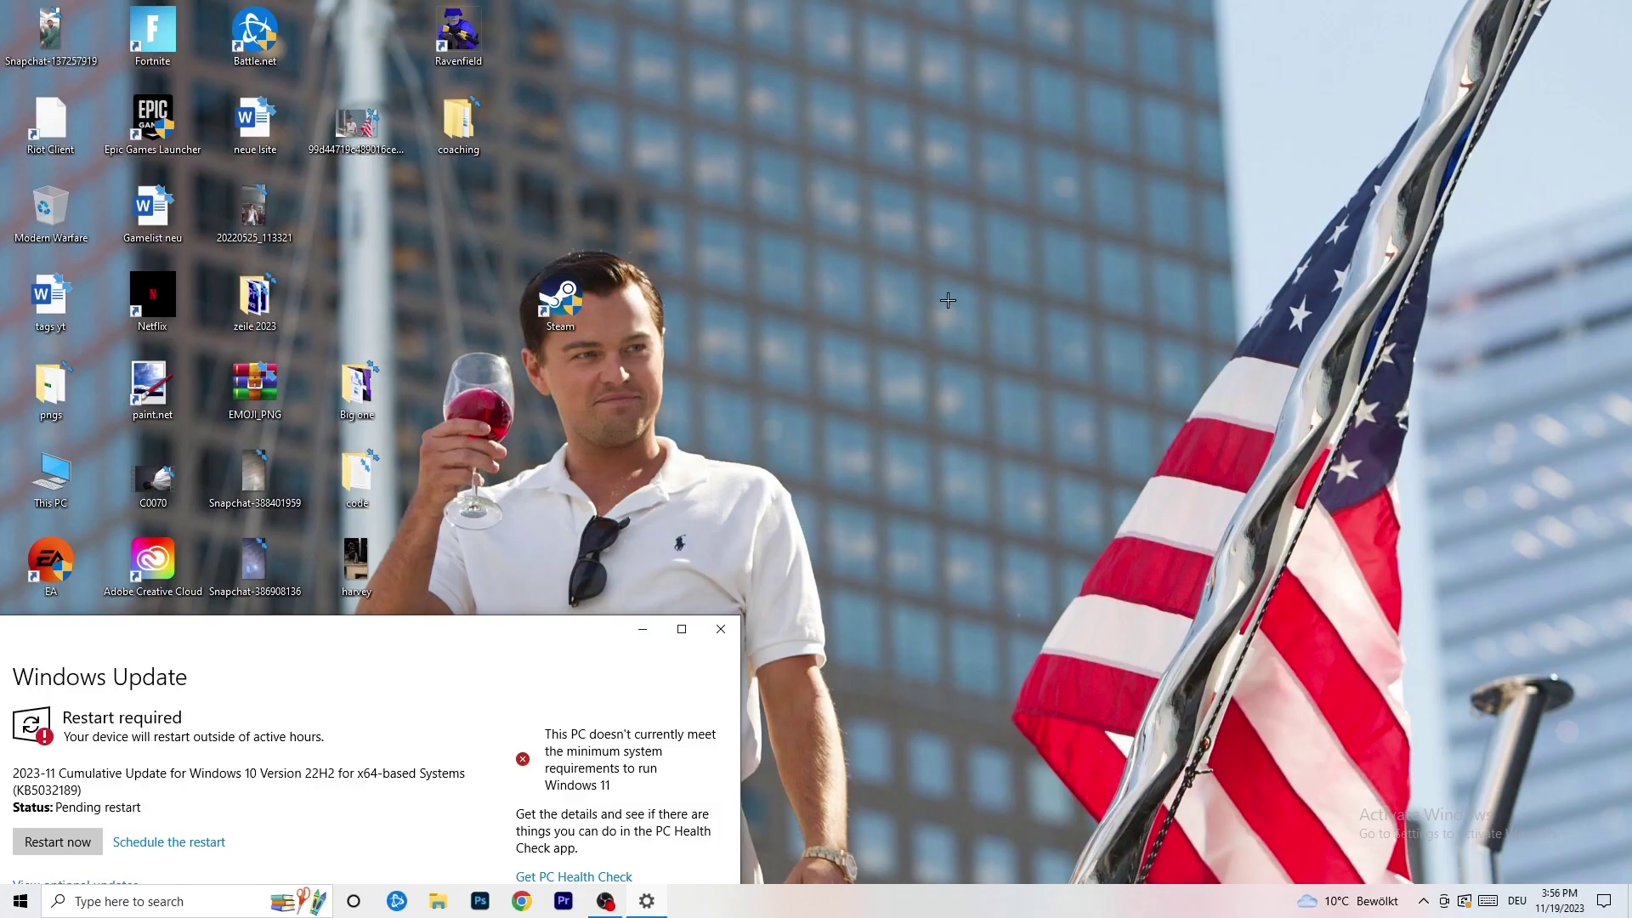
{"action": "left_click", "coordinate": [682, 629]}
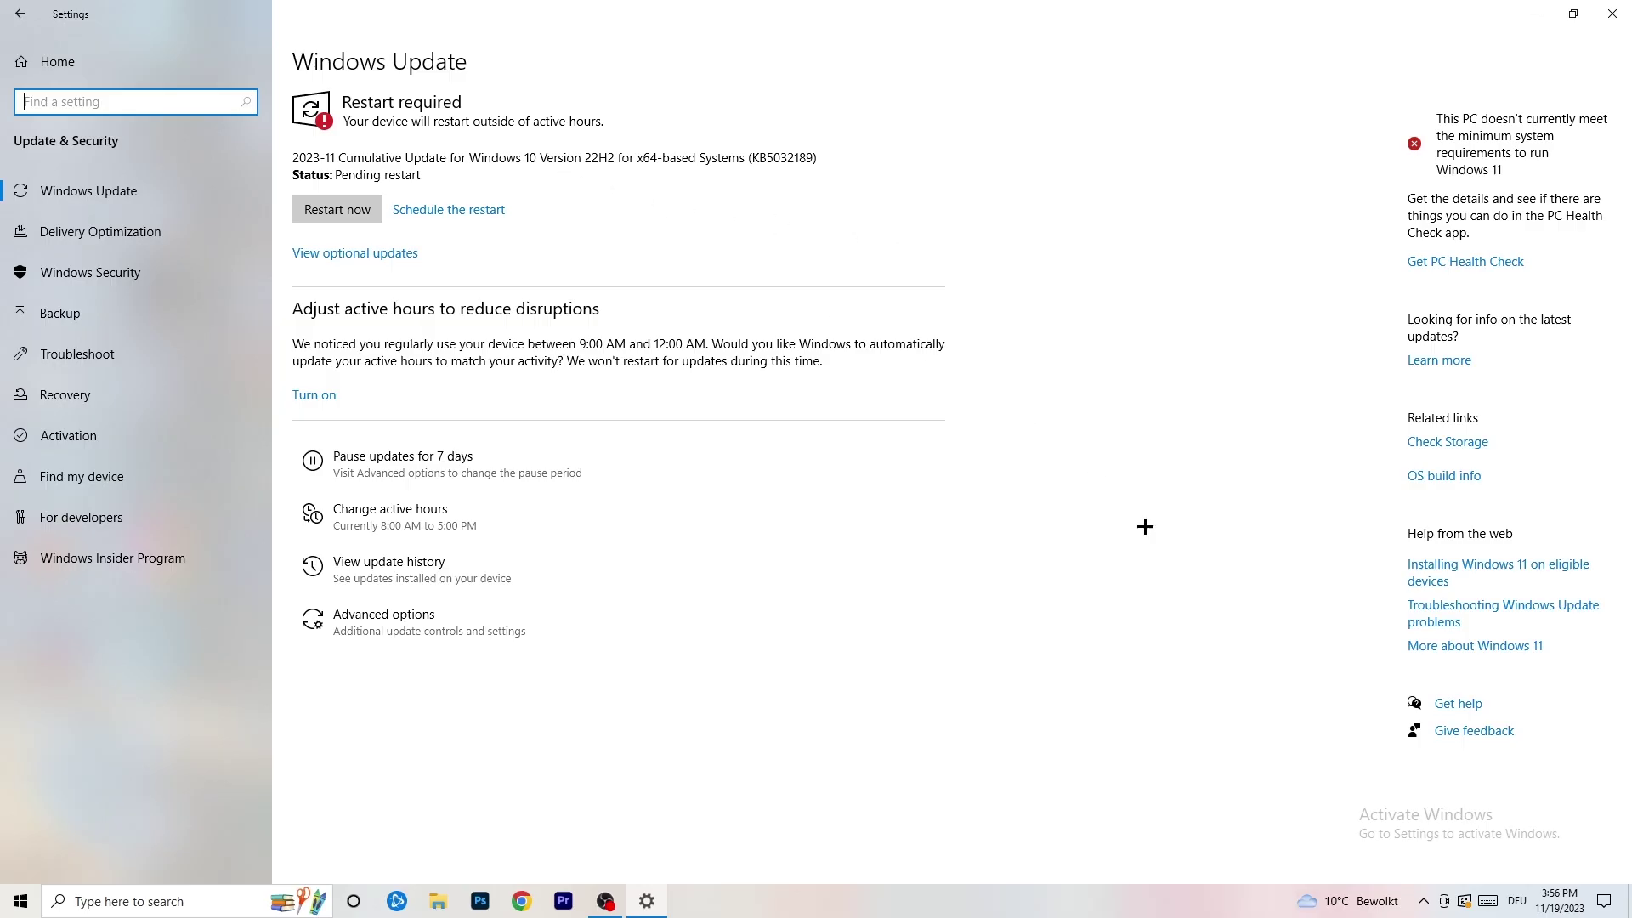
{"action": "left_click", "coordinate": [21, 14]}
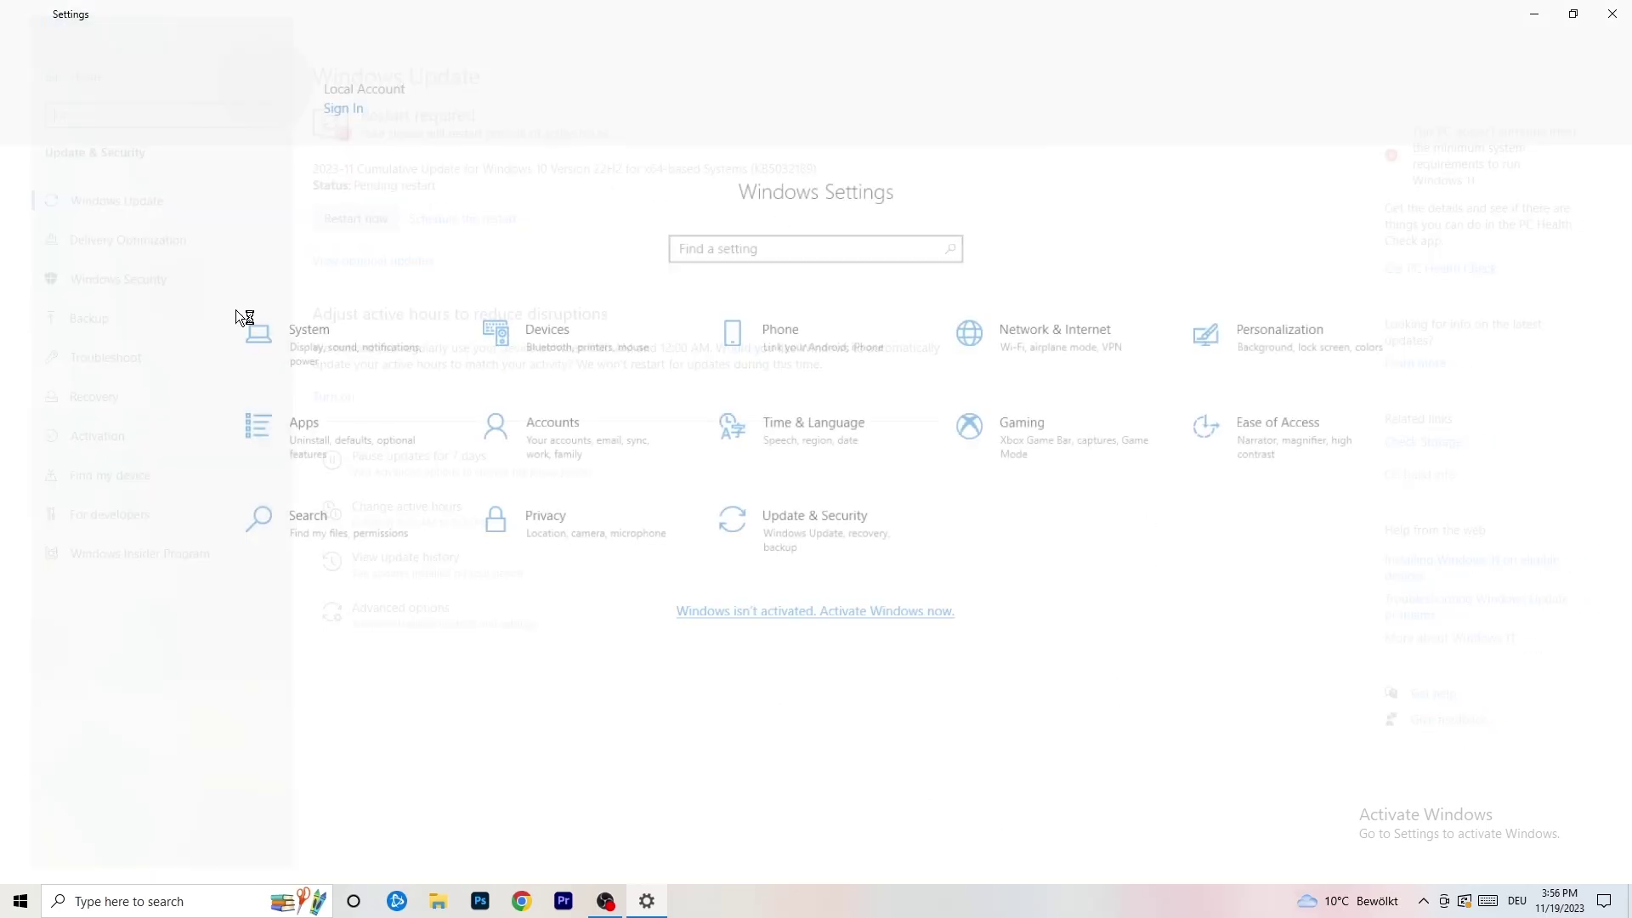
{"action": "left_click", "coordinate": [357, 313]}
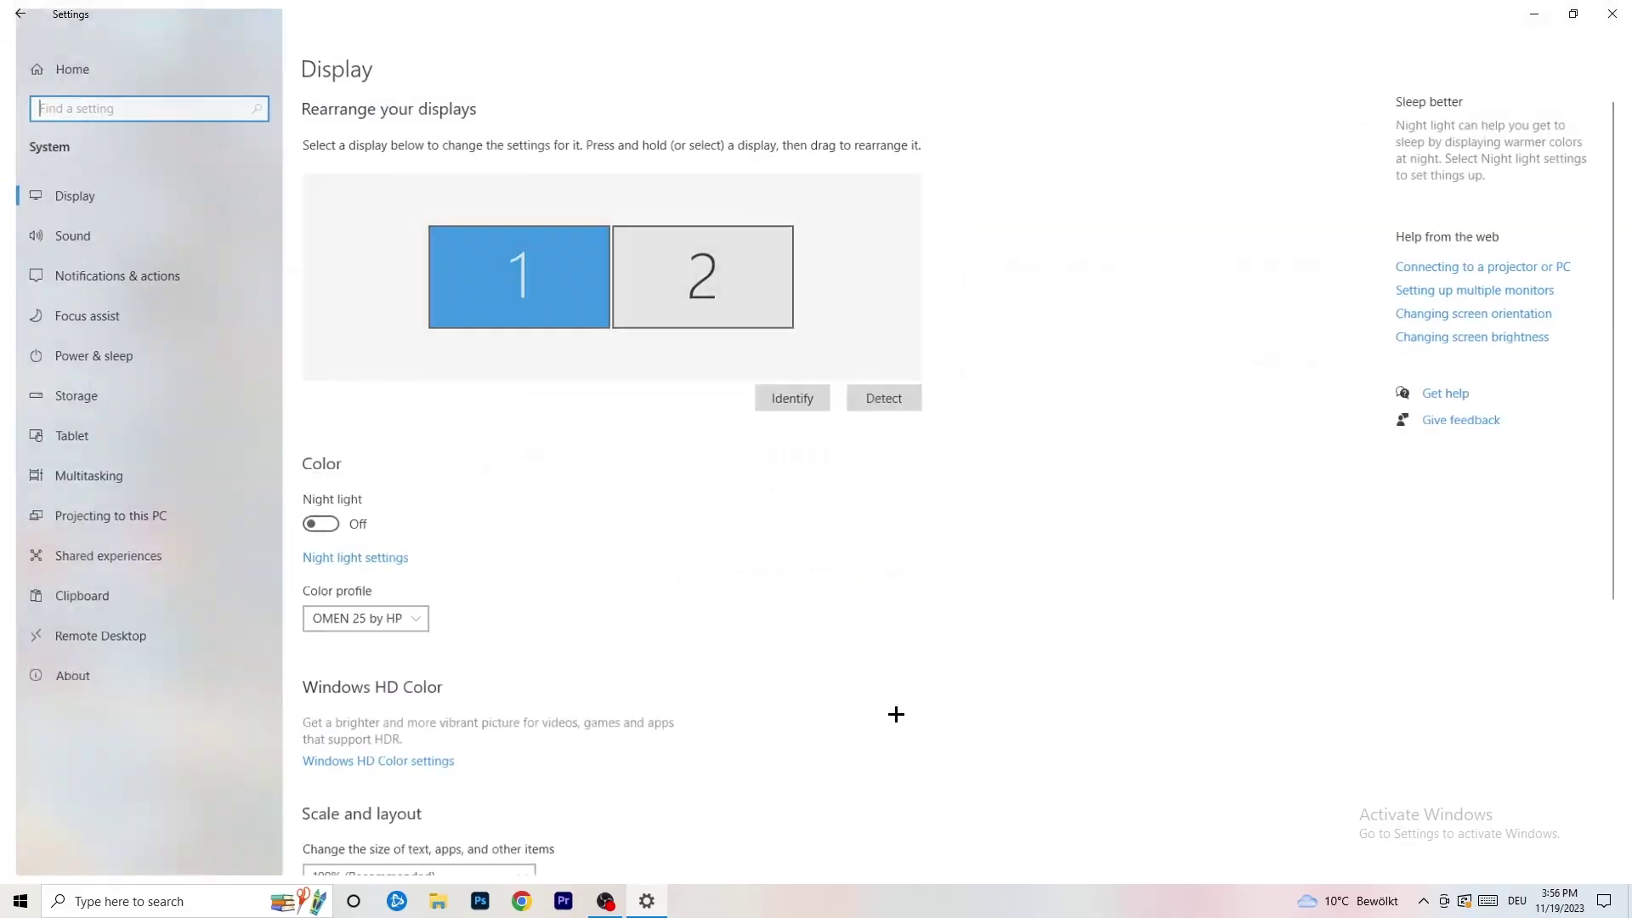
{"action": "left_click", "coordinate": [330, 62]}
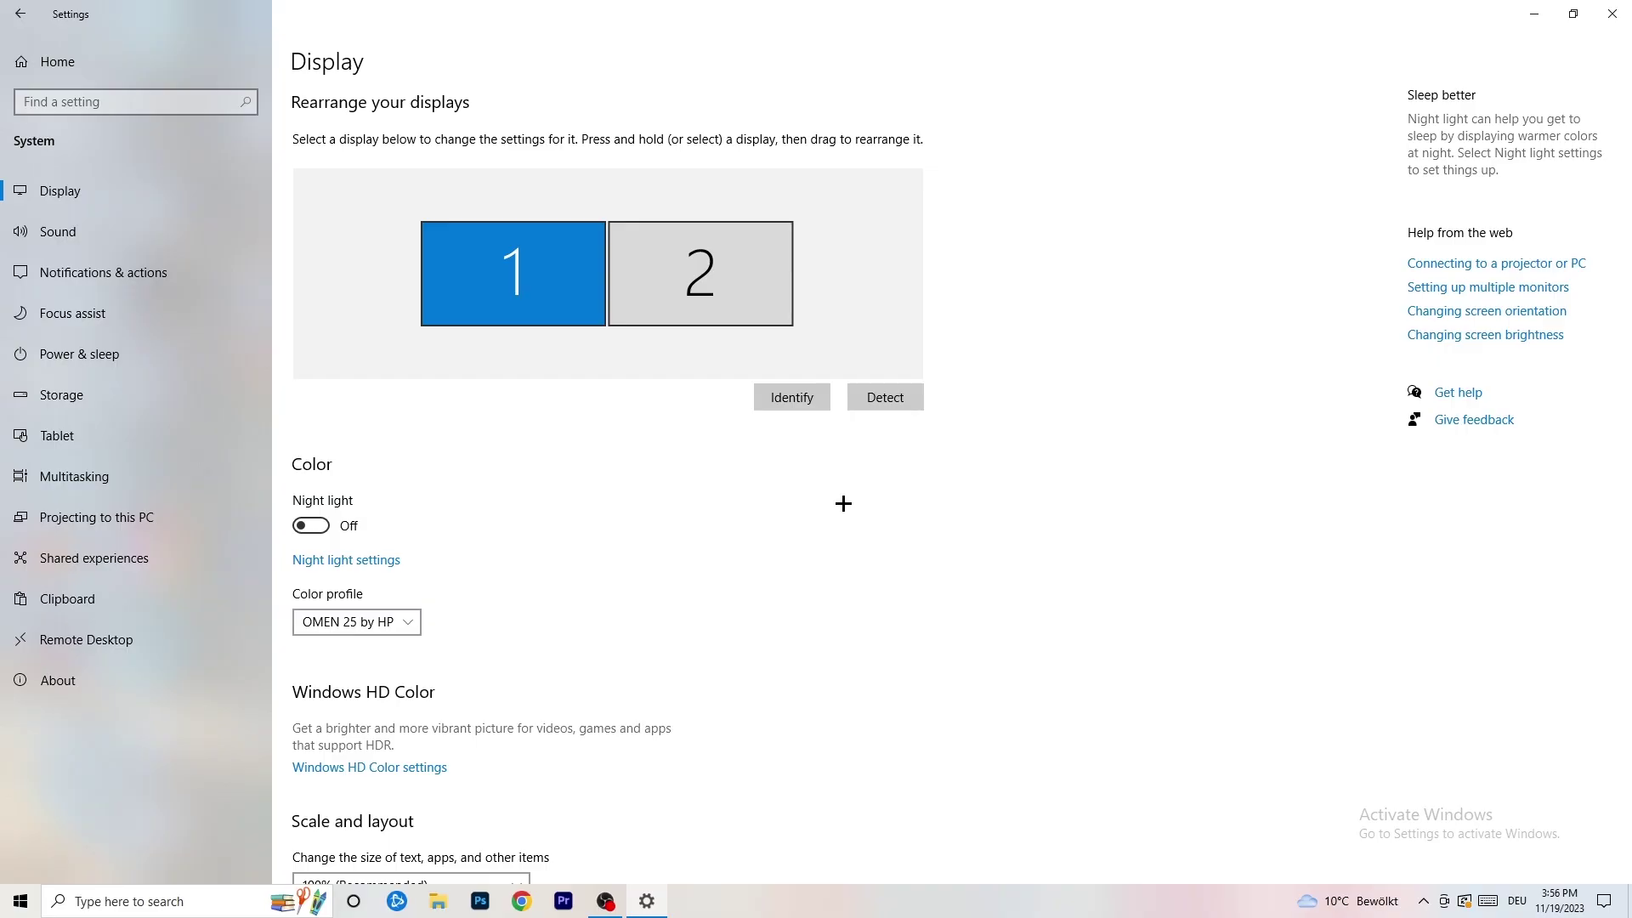
- Review the available text scaling and display resolution options for the main display, keeping the recommended choices
{"action": "scroll", "coordinate": [629, 424], "scroll_direction": "down", "scroll_amount": 5}
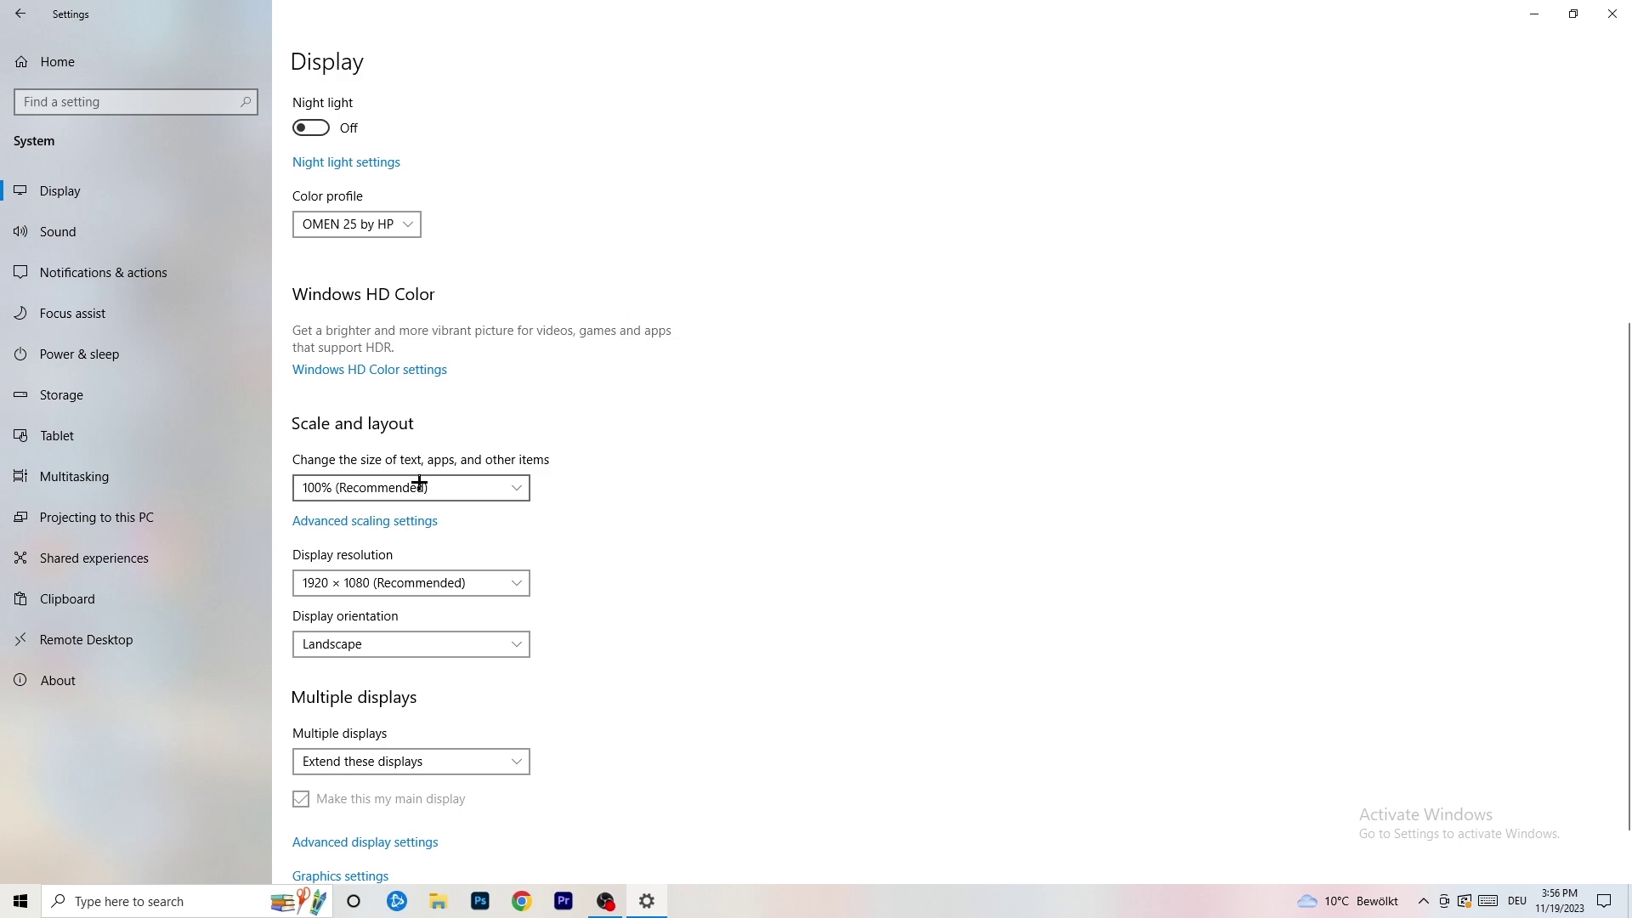
{"action": "left_click", "coordinate": [517, 487]}
{"action": "left_click", "coordinate": [791, 420]}
{"action": "scroll", "coordinate": [389, 460], "scroll_direction": "down", "scroll_amount": 1}
{"action": "left_click", "coordinate": [456, 514]}
{"action": "left_click", "coordinate": [808, 463]}
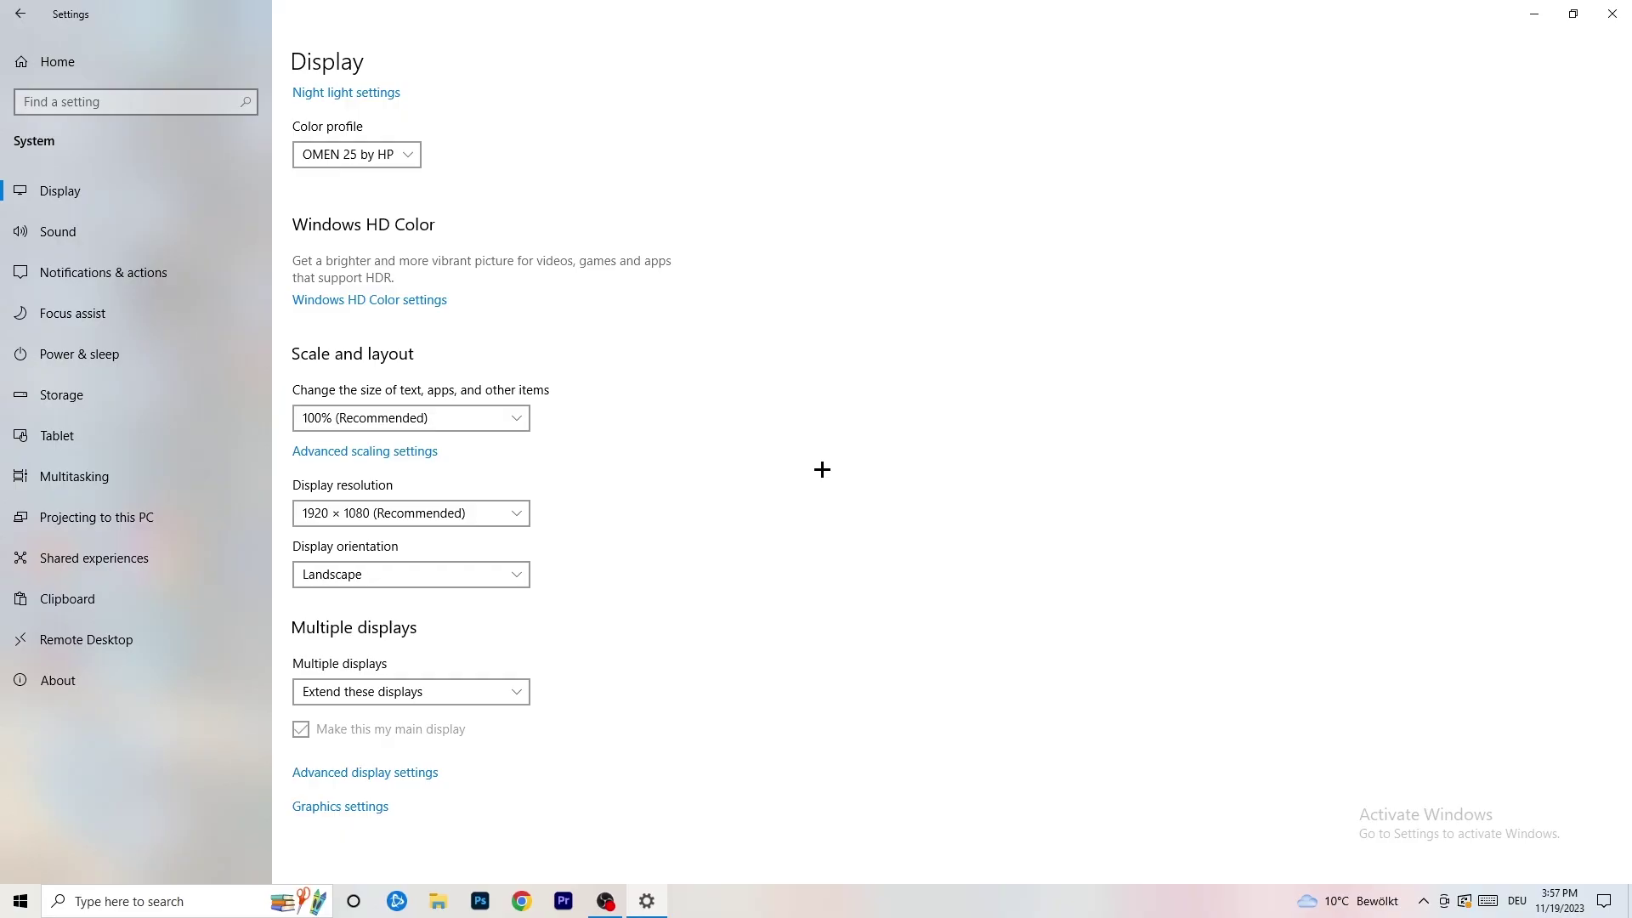
- Open the additional power settings, review the preferred and additional power plans, and close Power Options
{"action": "left_click", "coordinate": [109, 357]}
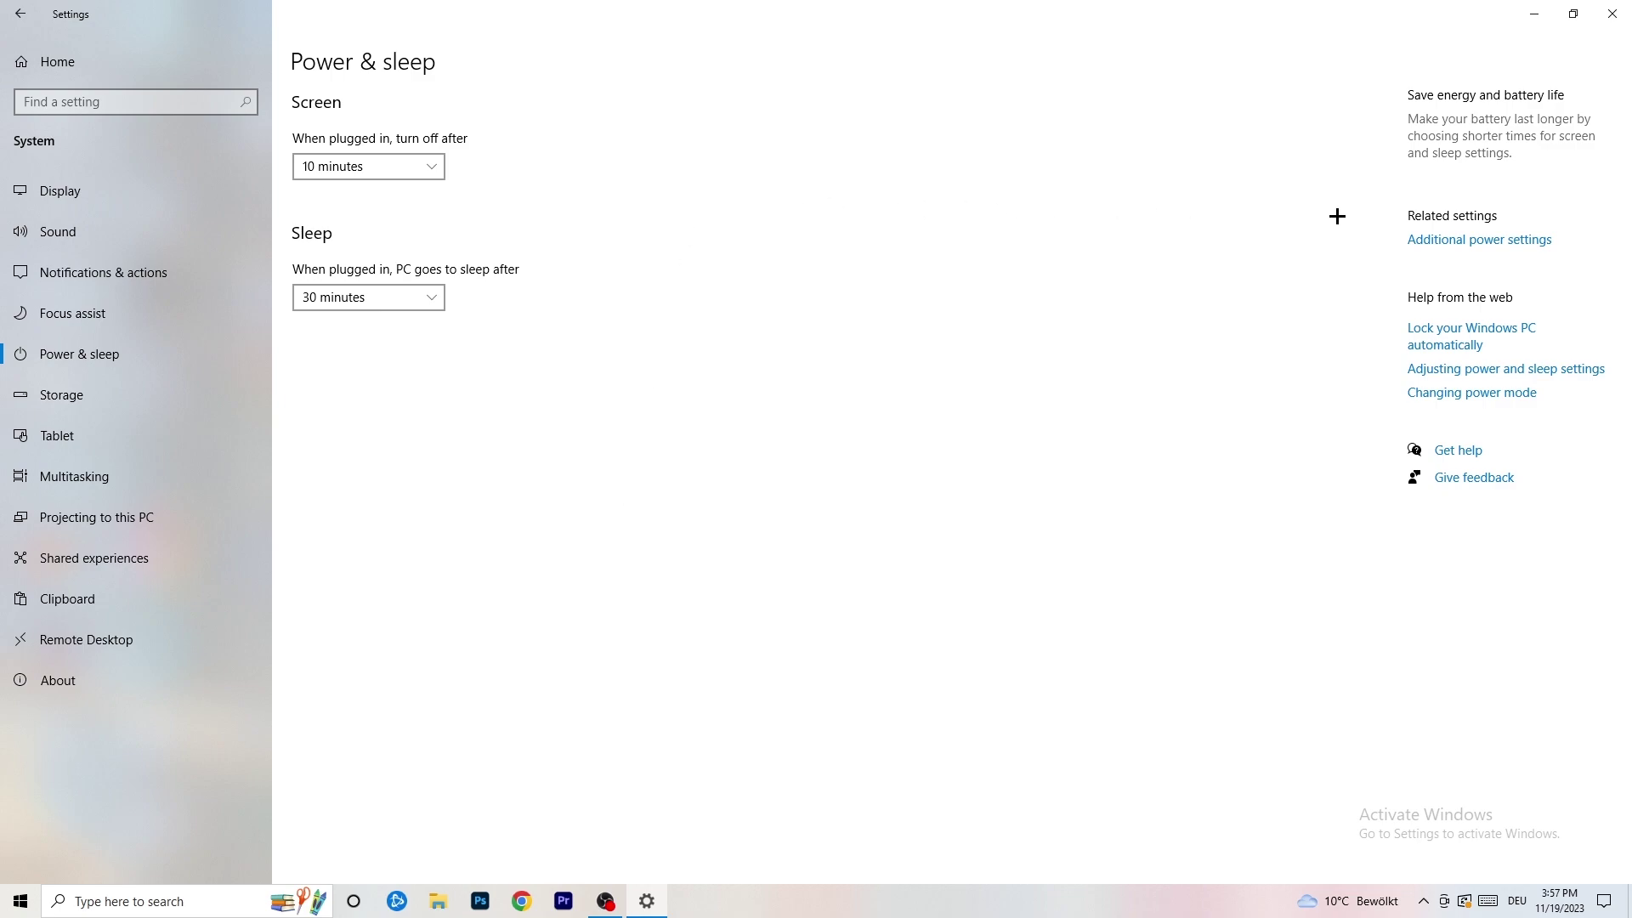
{"action": "left_click", "coordinate": [1462, 245]}
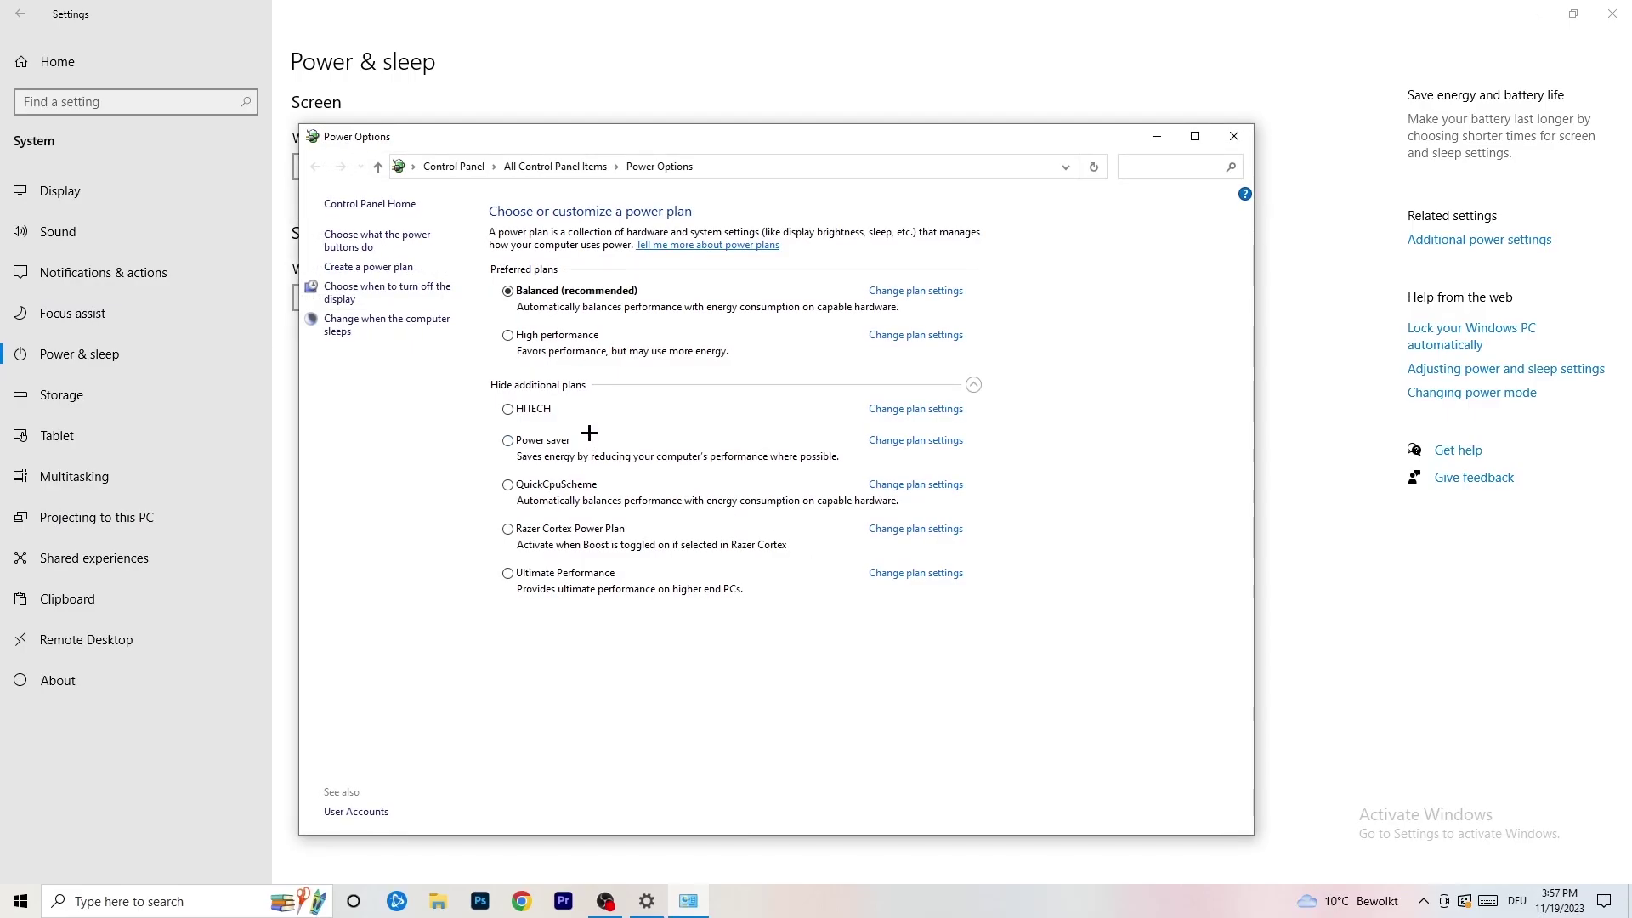
{"action": "left_click", "coordinate": [974, 385]}
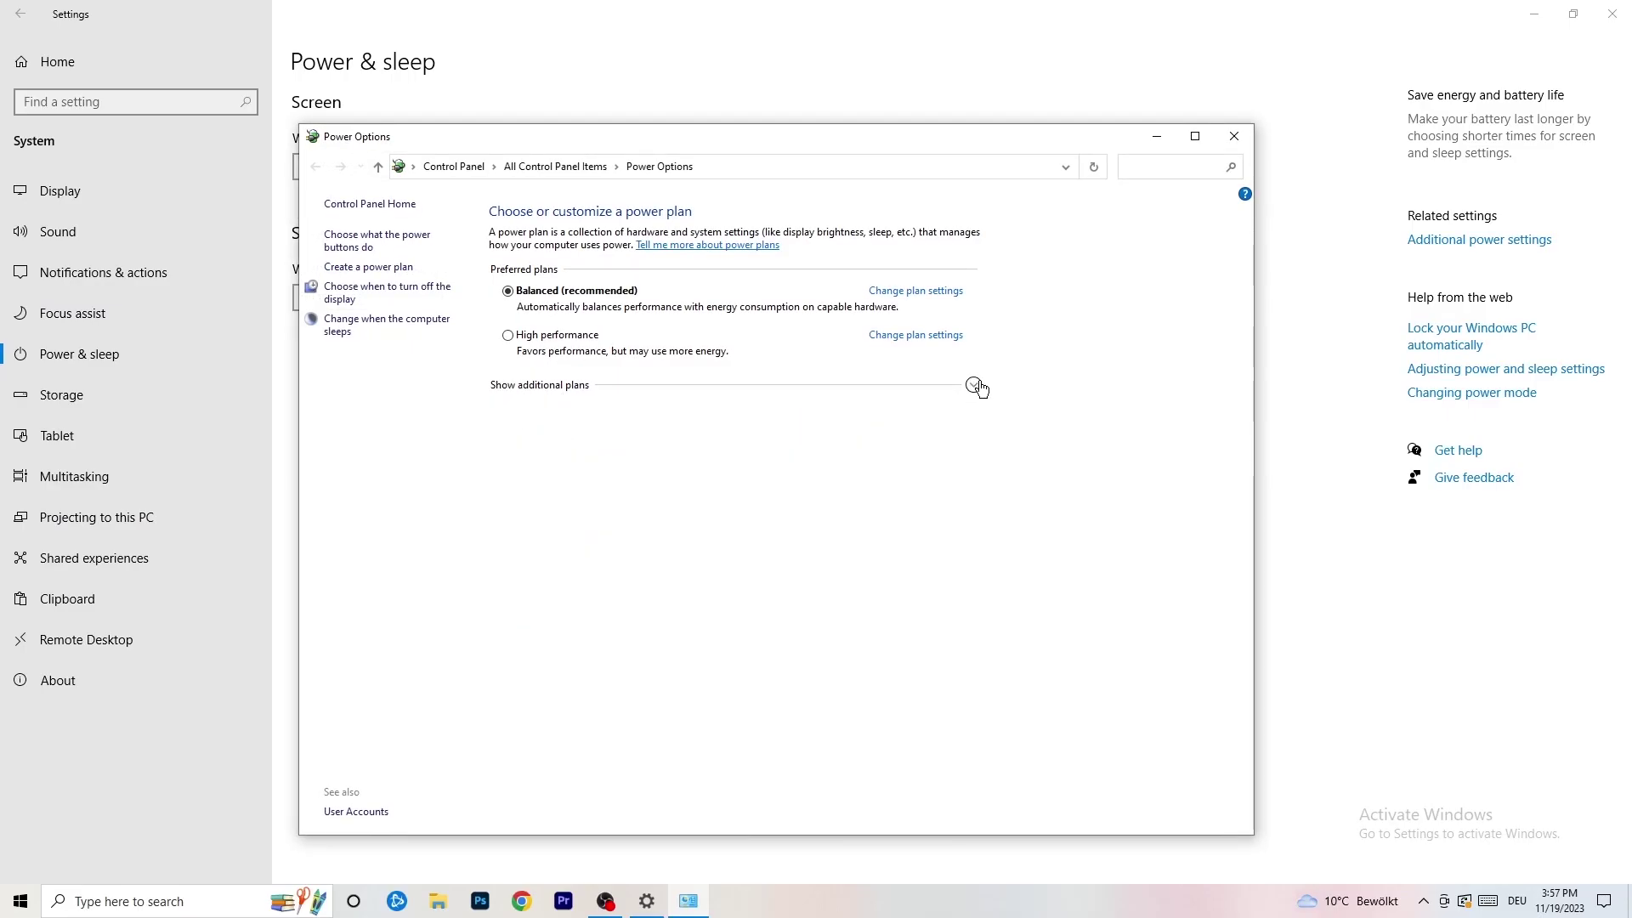
{"action": "left_click", "coordinate": [974, 385]}
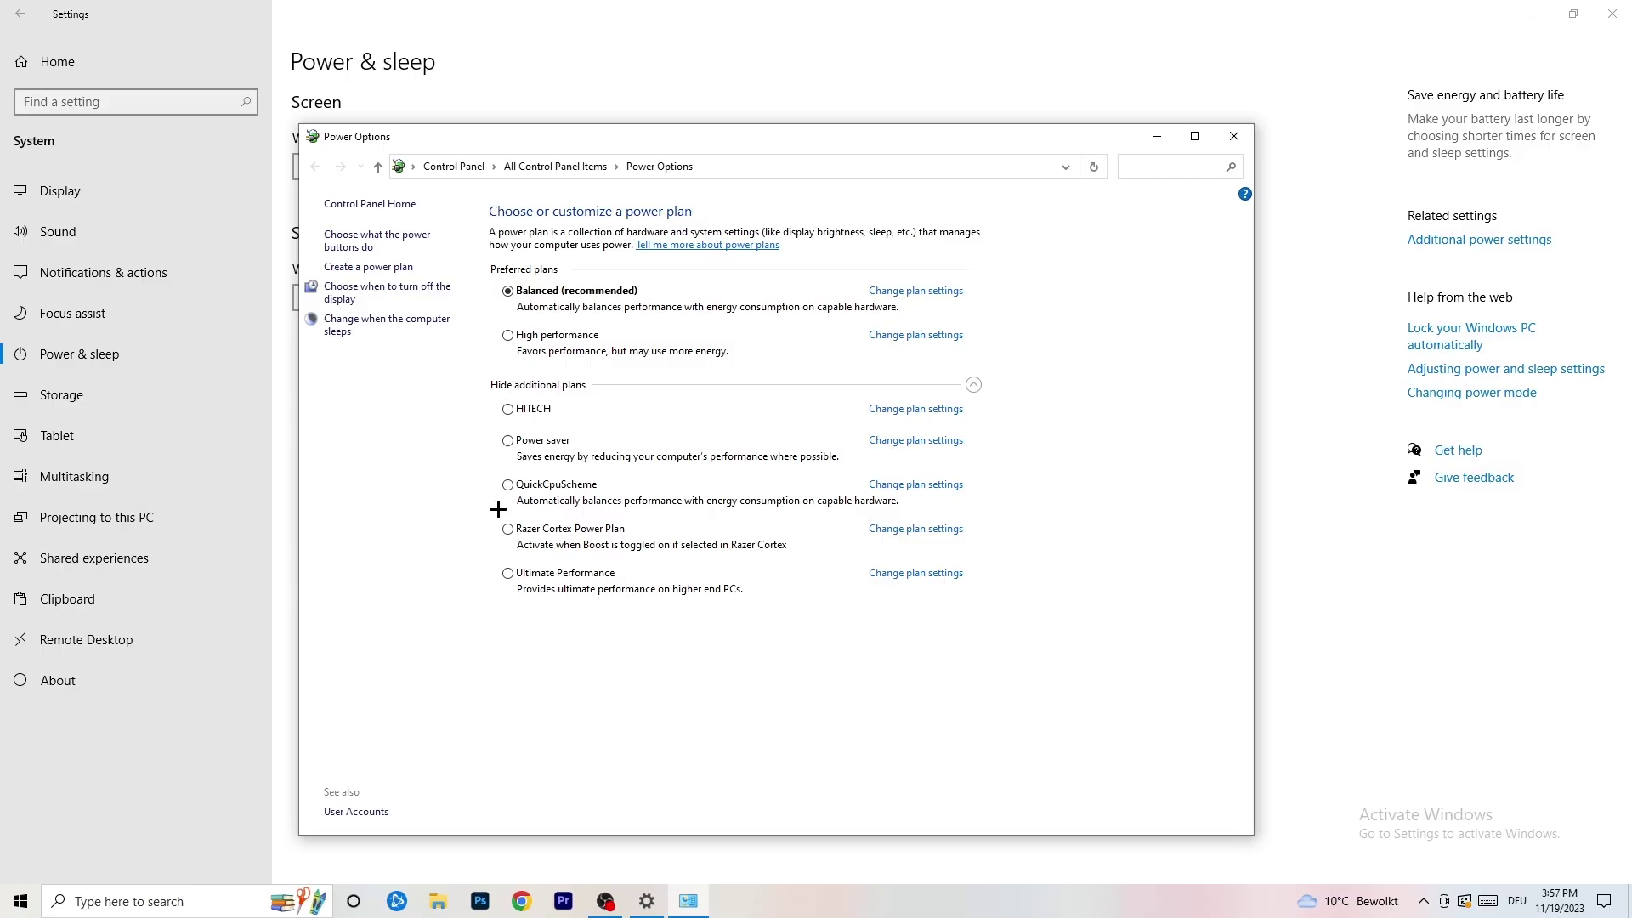
{"action": "left_click", "coordinate": [1233, 136]}
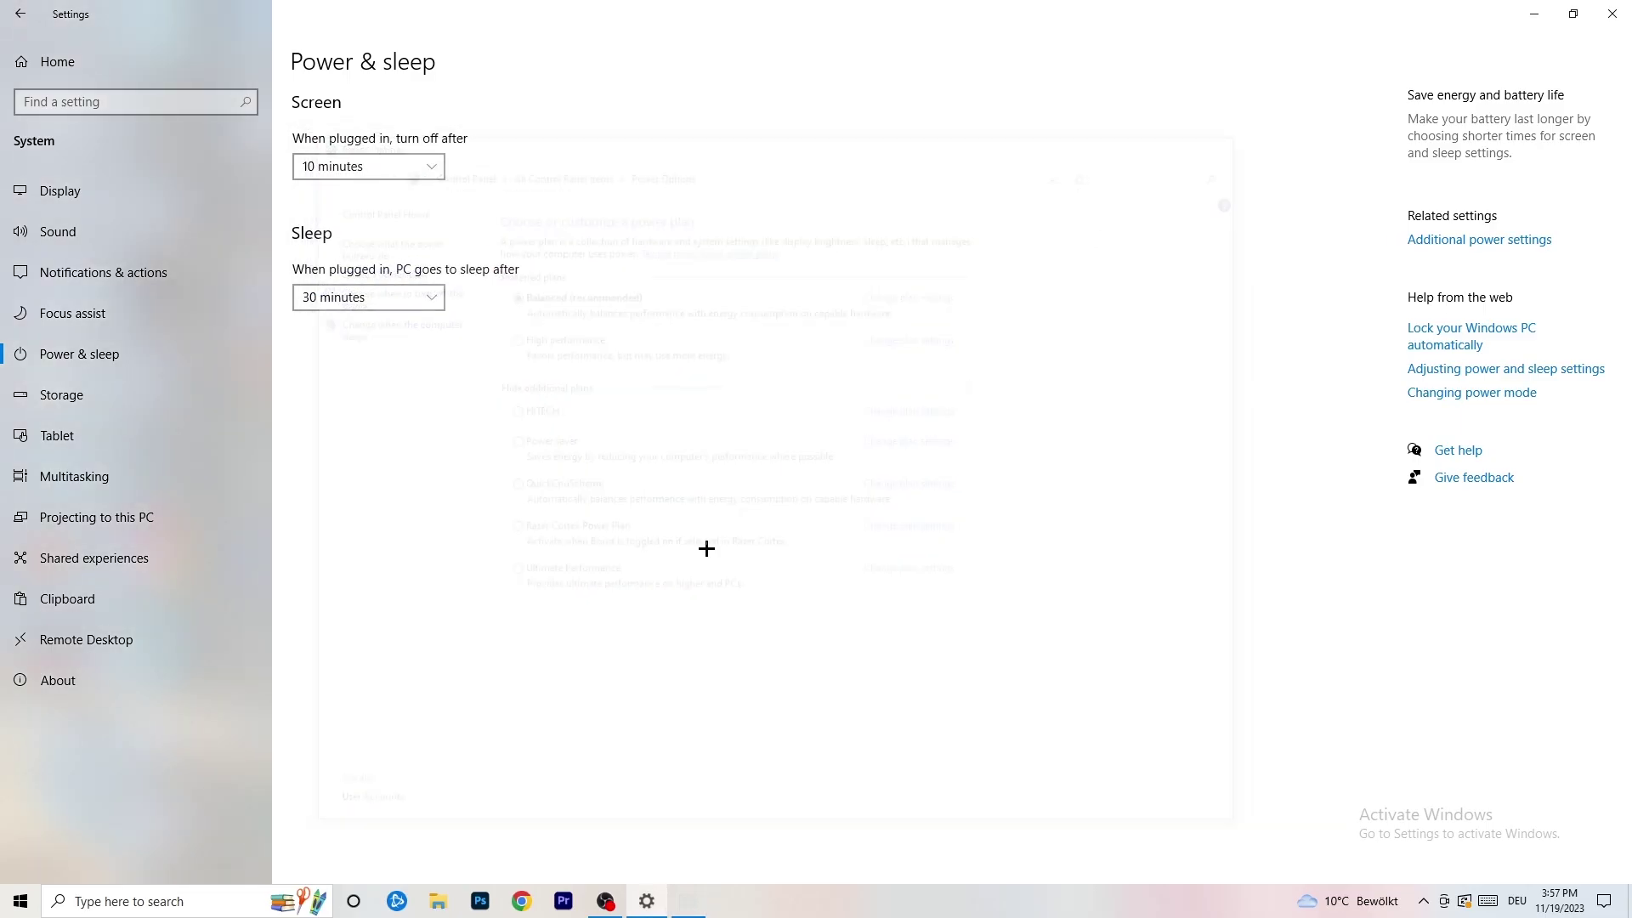
- Open the Storage page, review the Storage Sense configuration and close Settings
{"action": "left_click", "coordinate": [100, 396]}
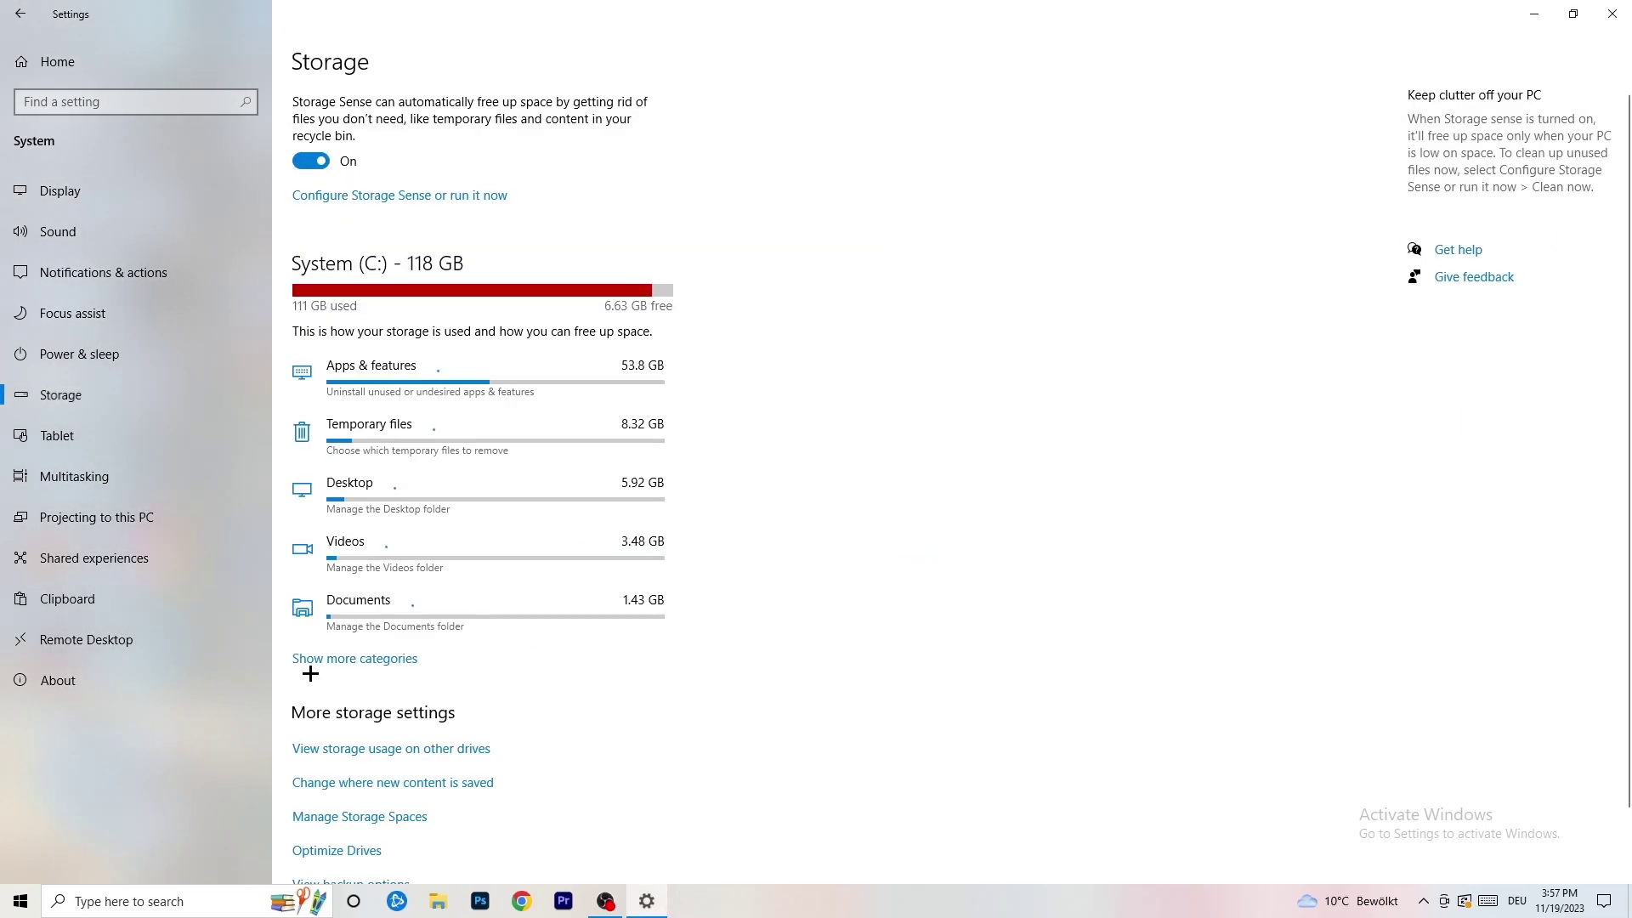
{"action": "left_click", "coordinate": [365, 197]}
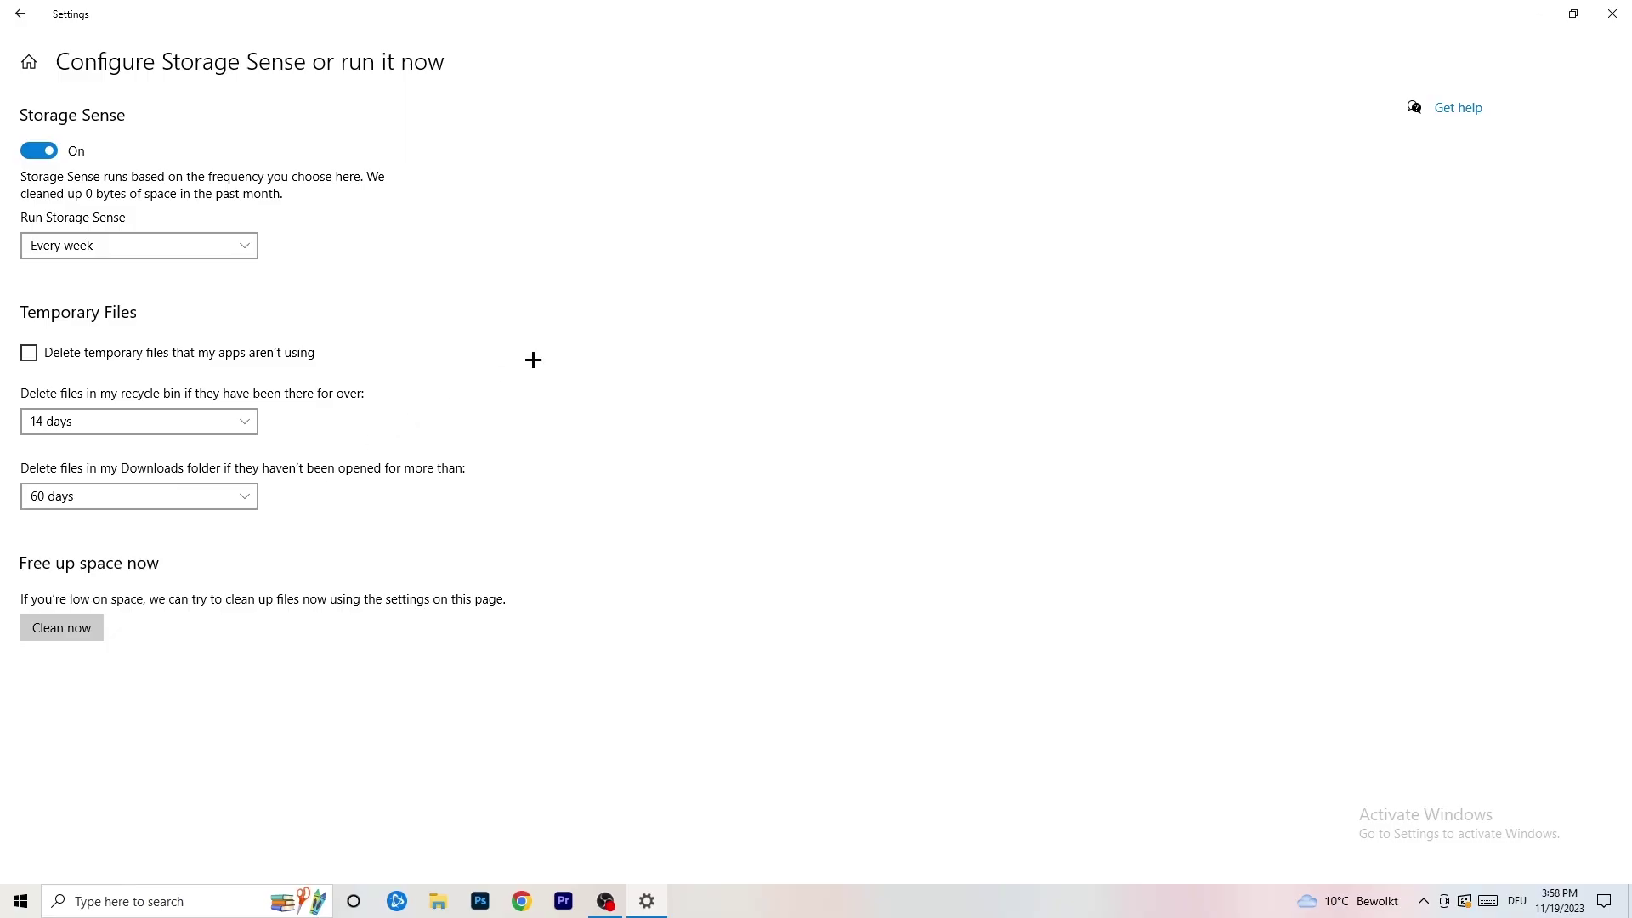
{"action": "left_click", "coordinate": [1611, 7]}
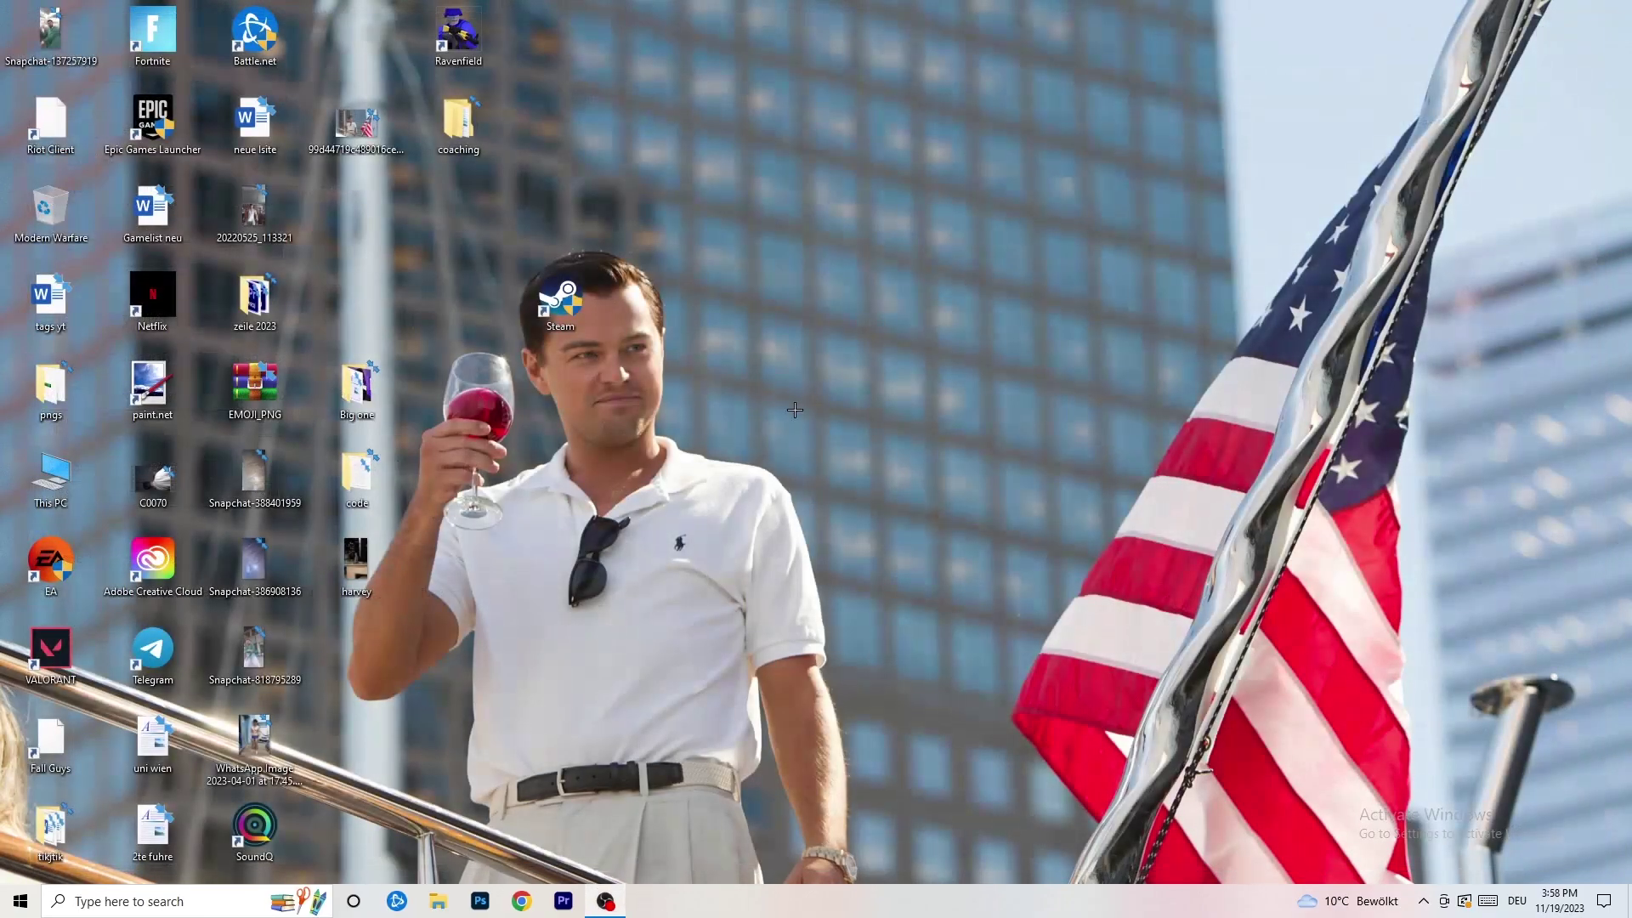